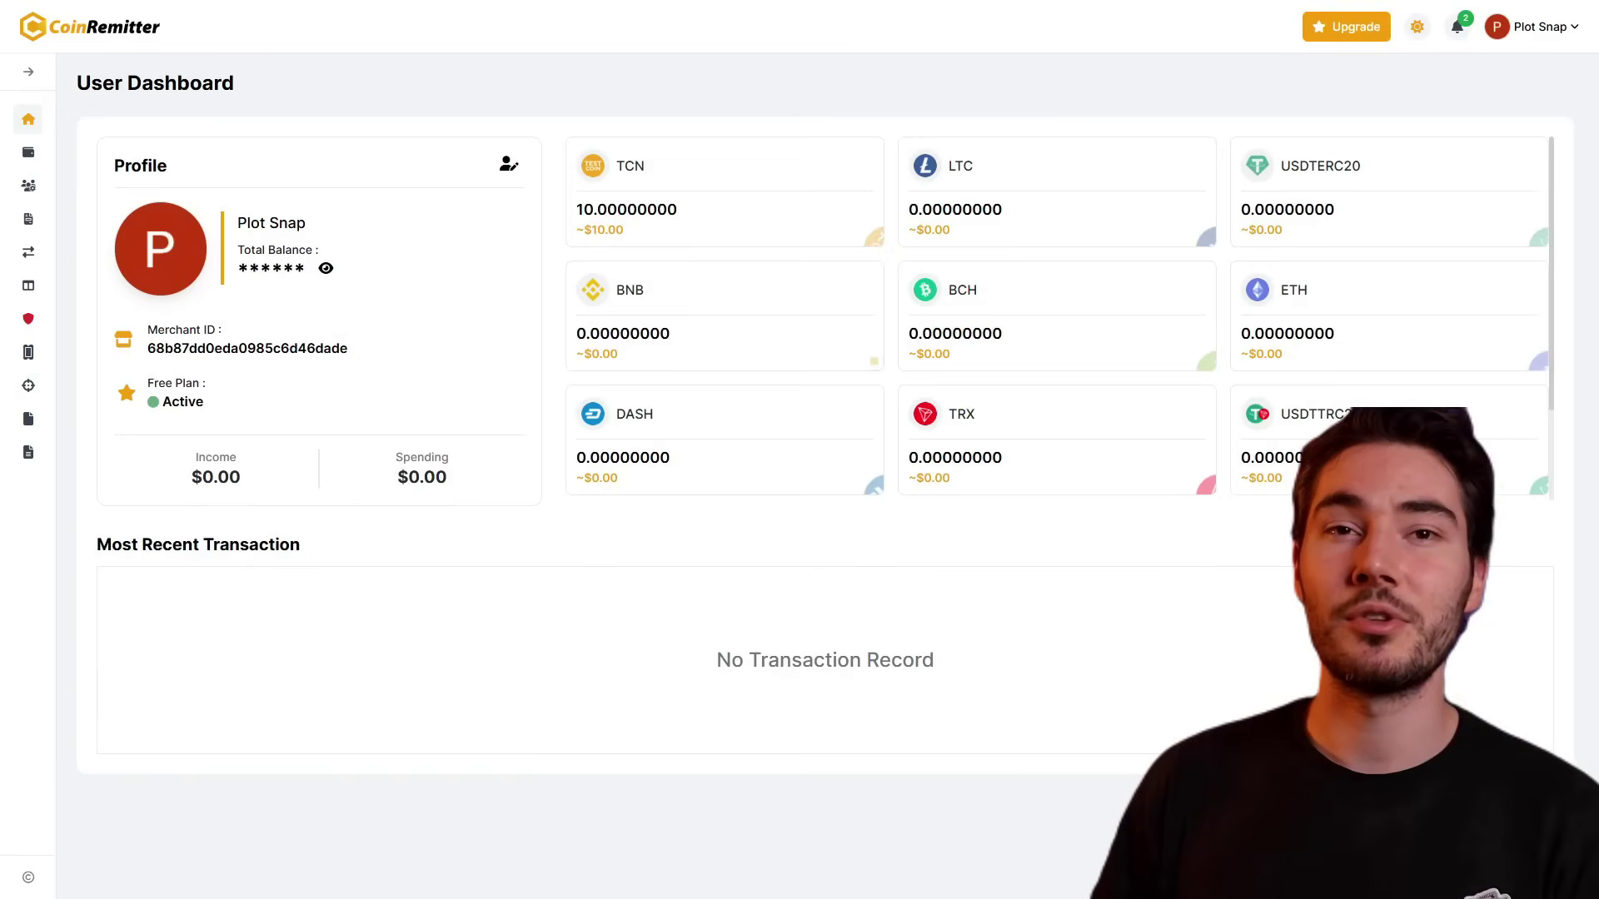
Start a new Test Coin (TCN) wallet and name it Wallet2.
left_click(28, 153)
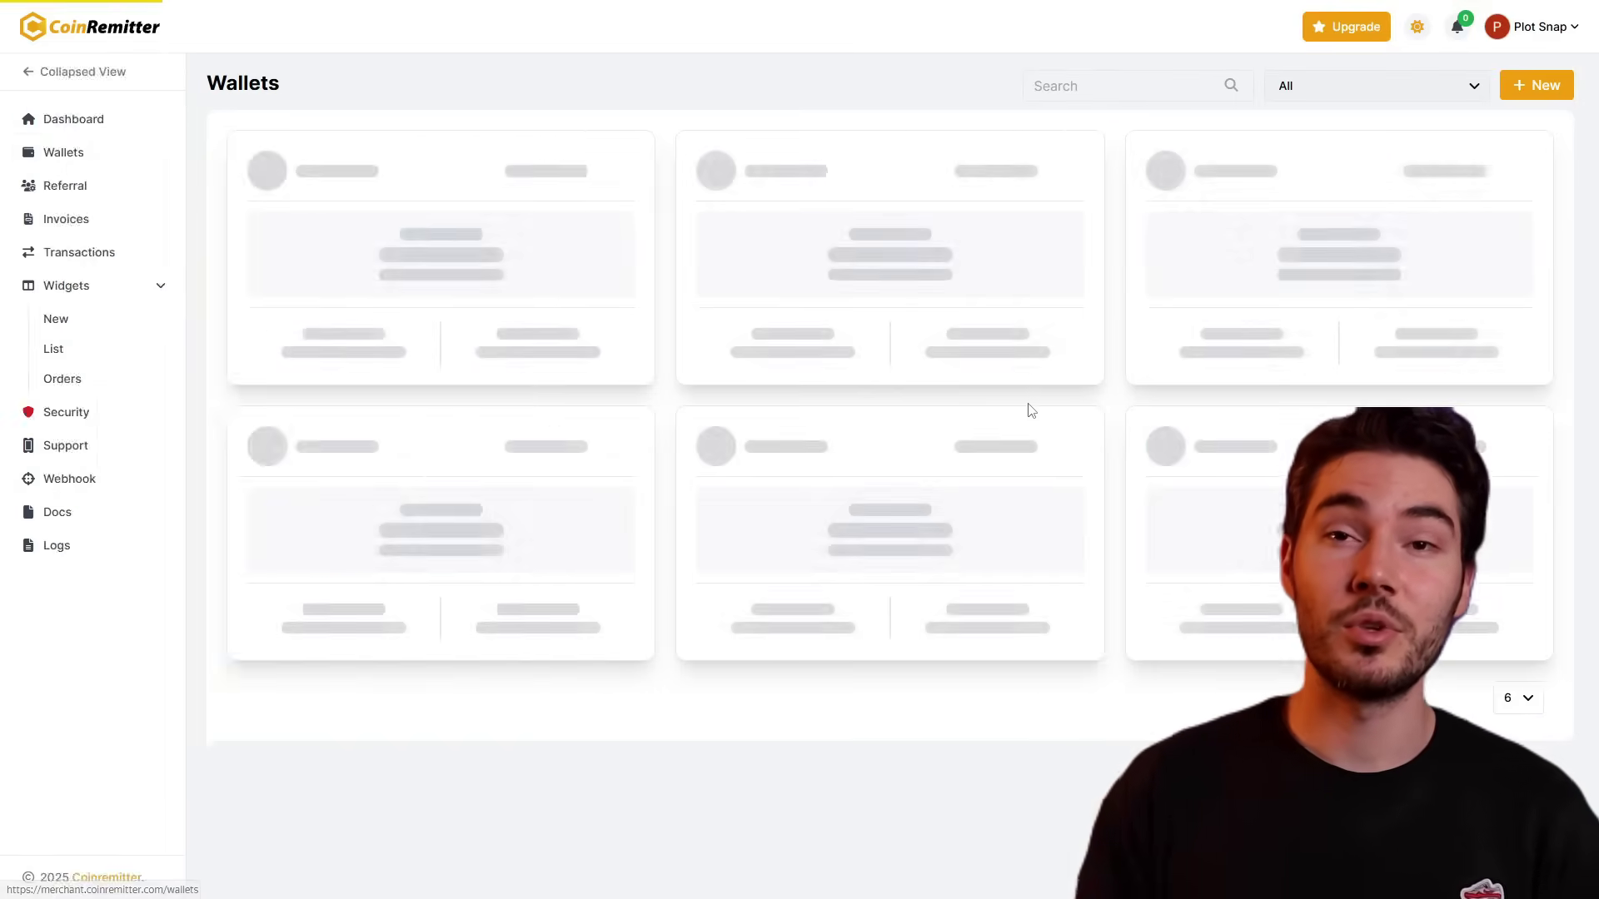
left_click(1536, 85)
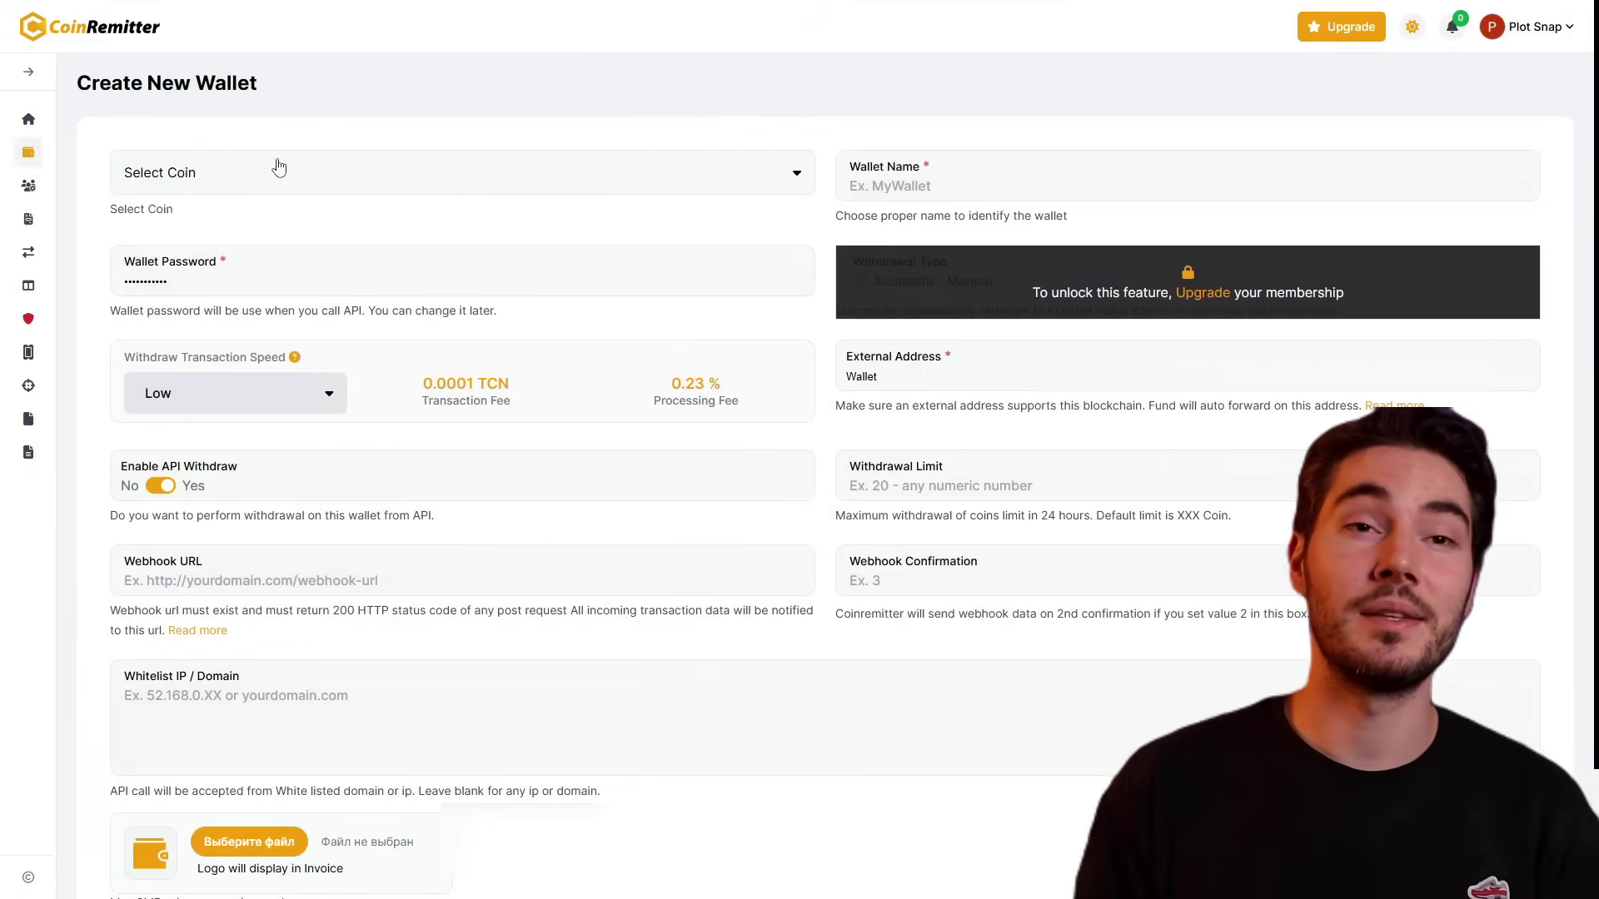
left_click(233, 166)
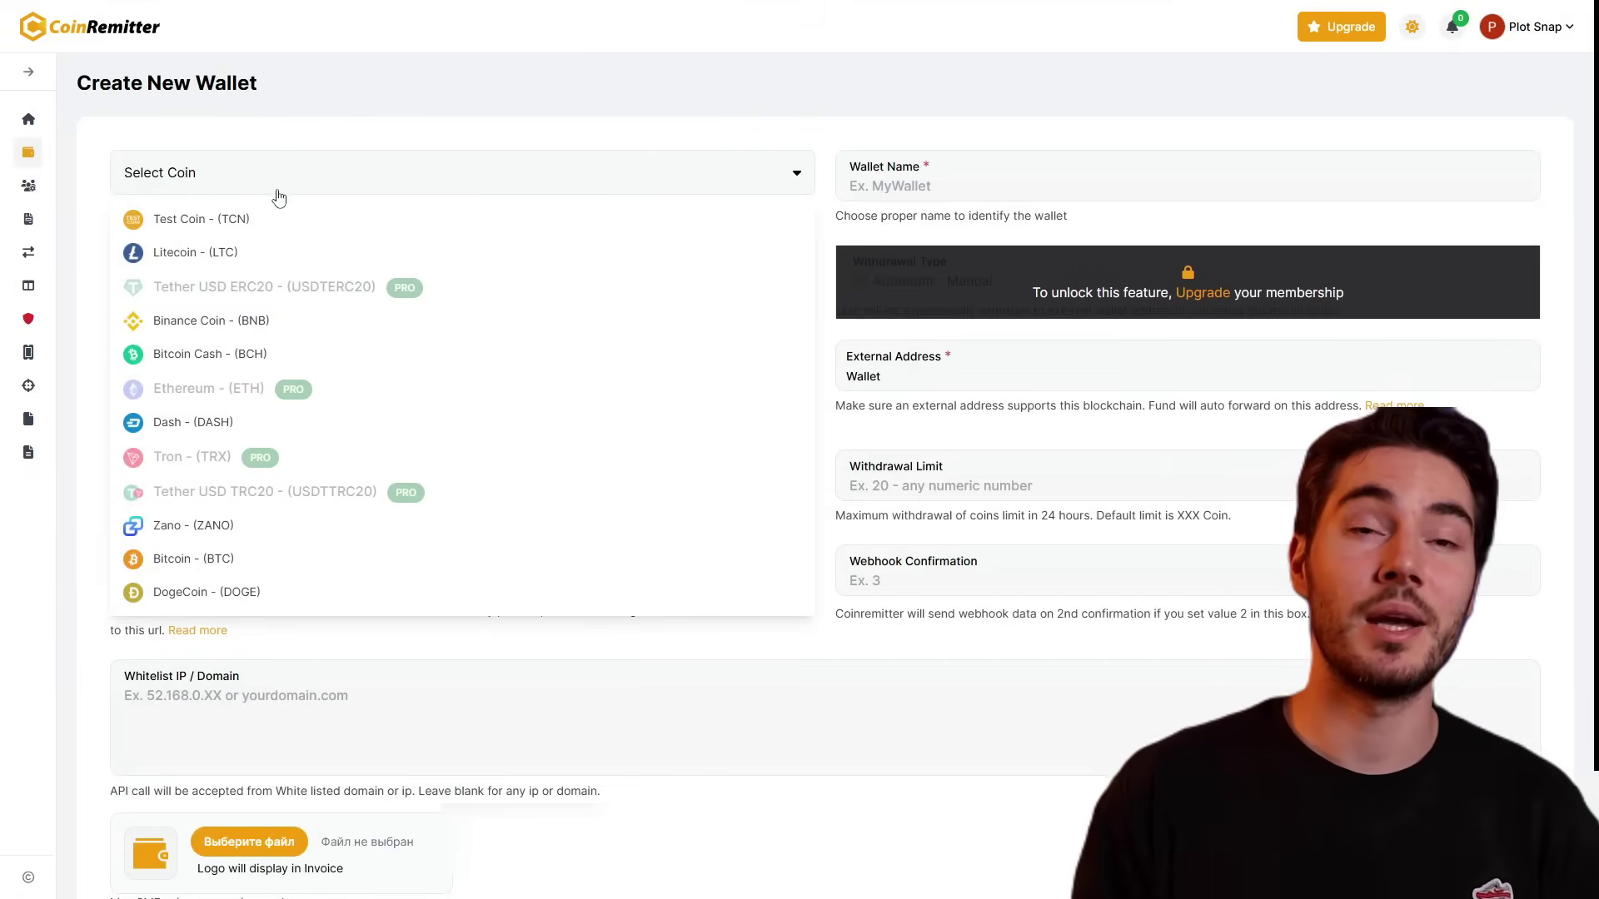
left_click(239, 216)
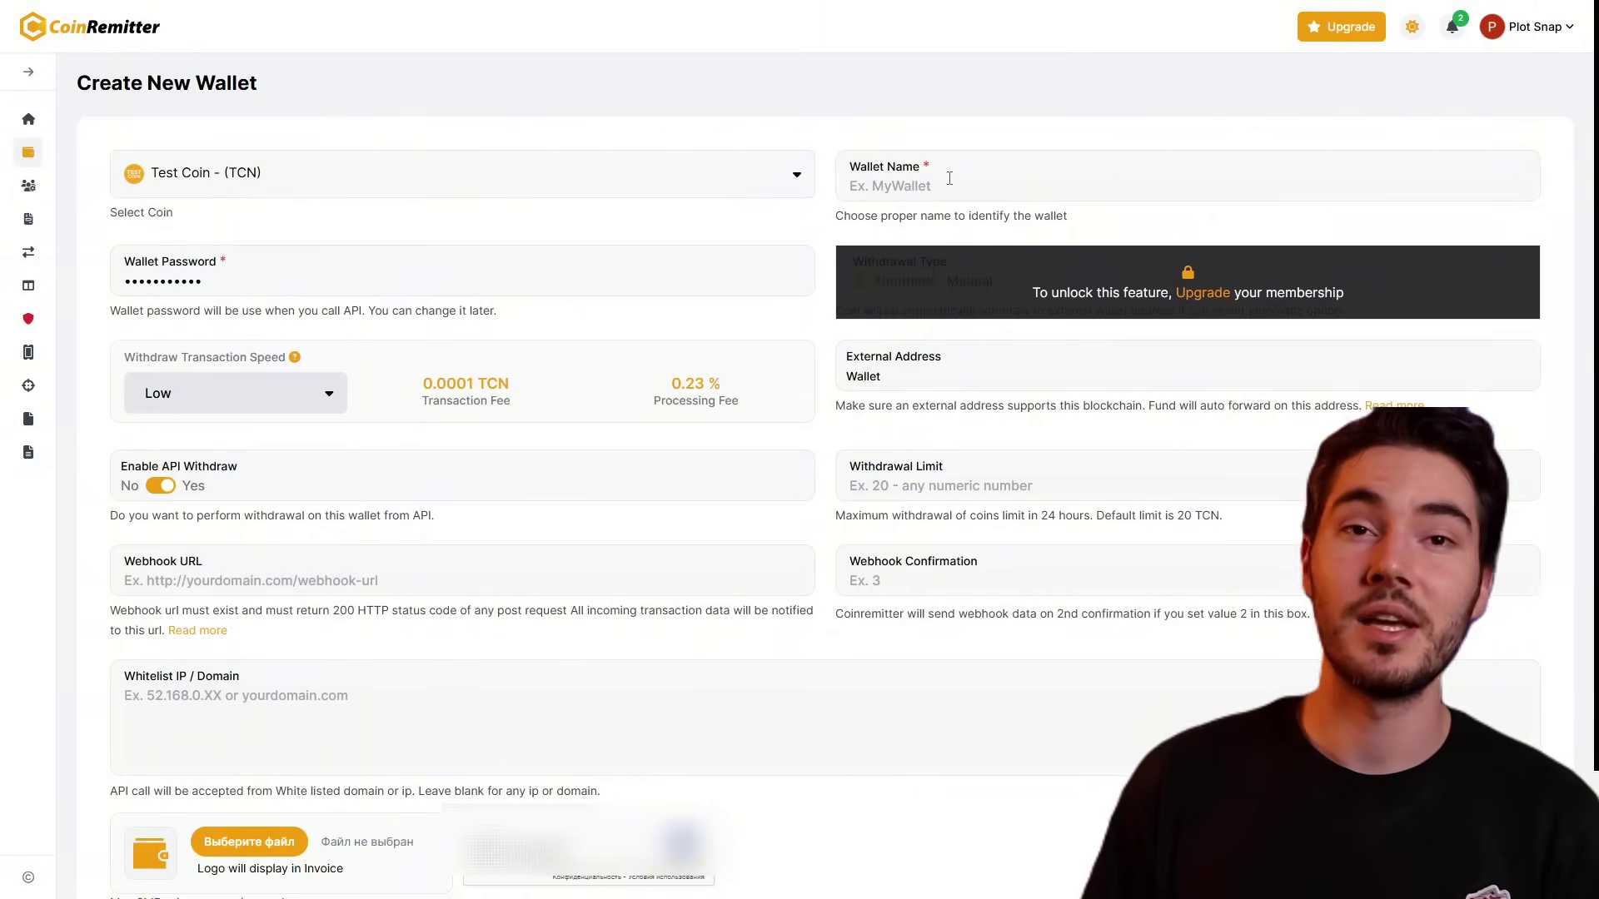
type("Wallet2")
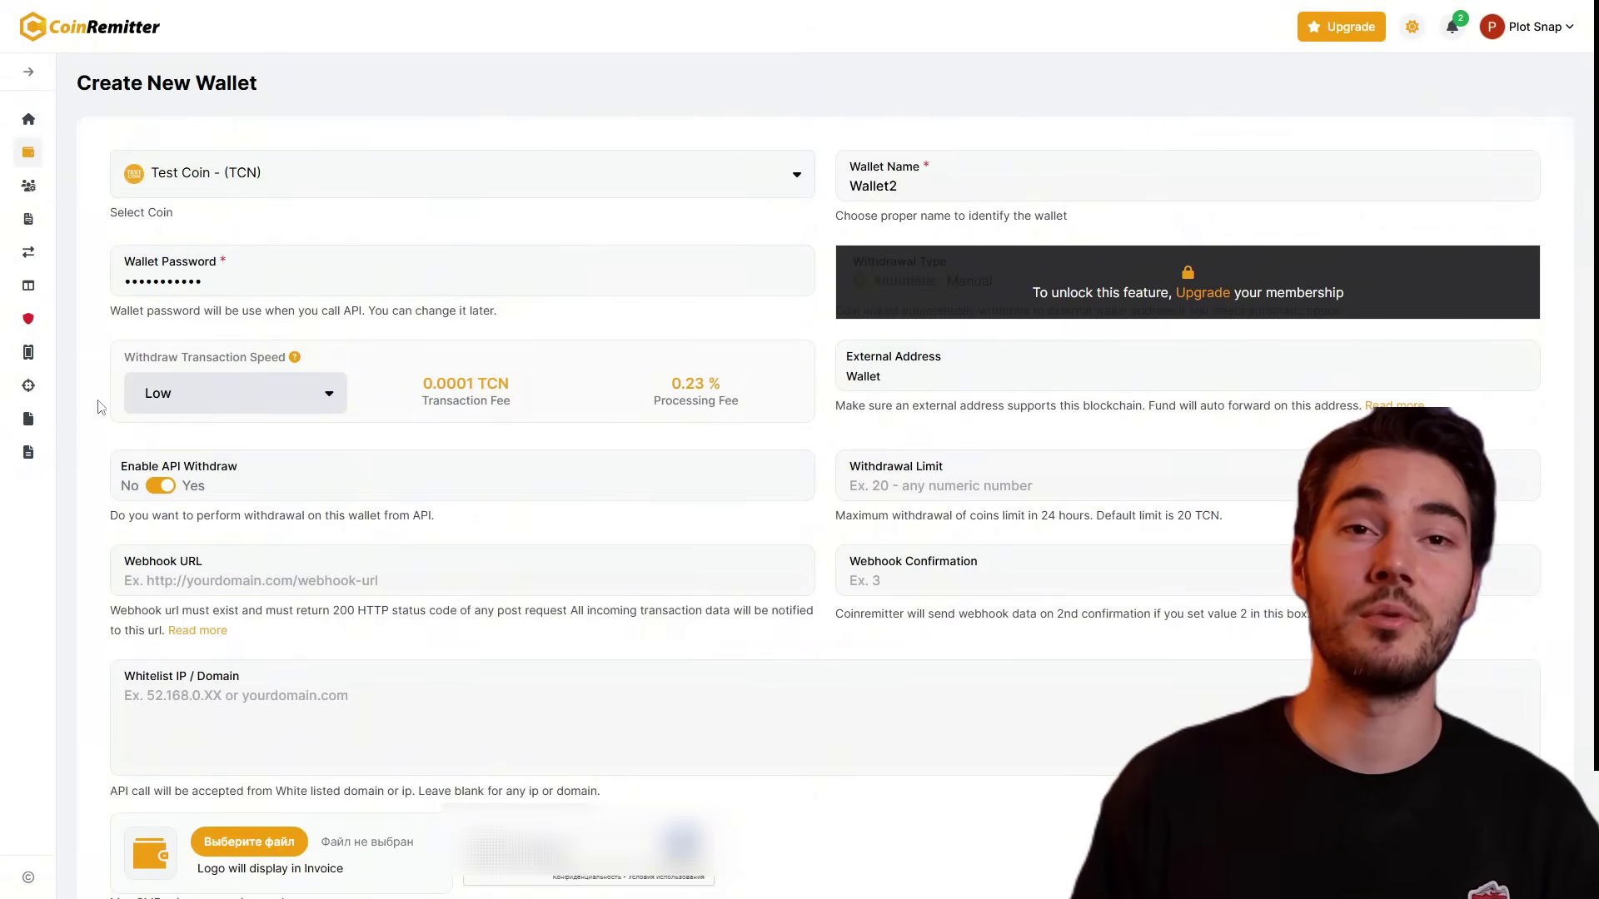
left_click(916, 379)
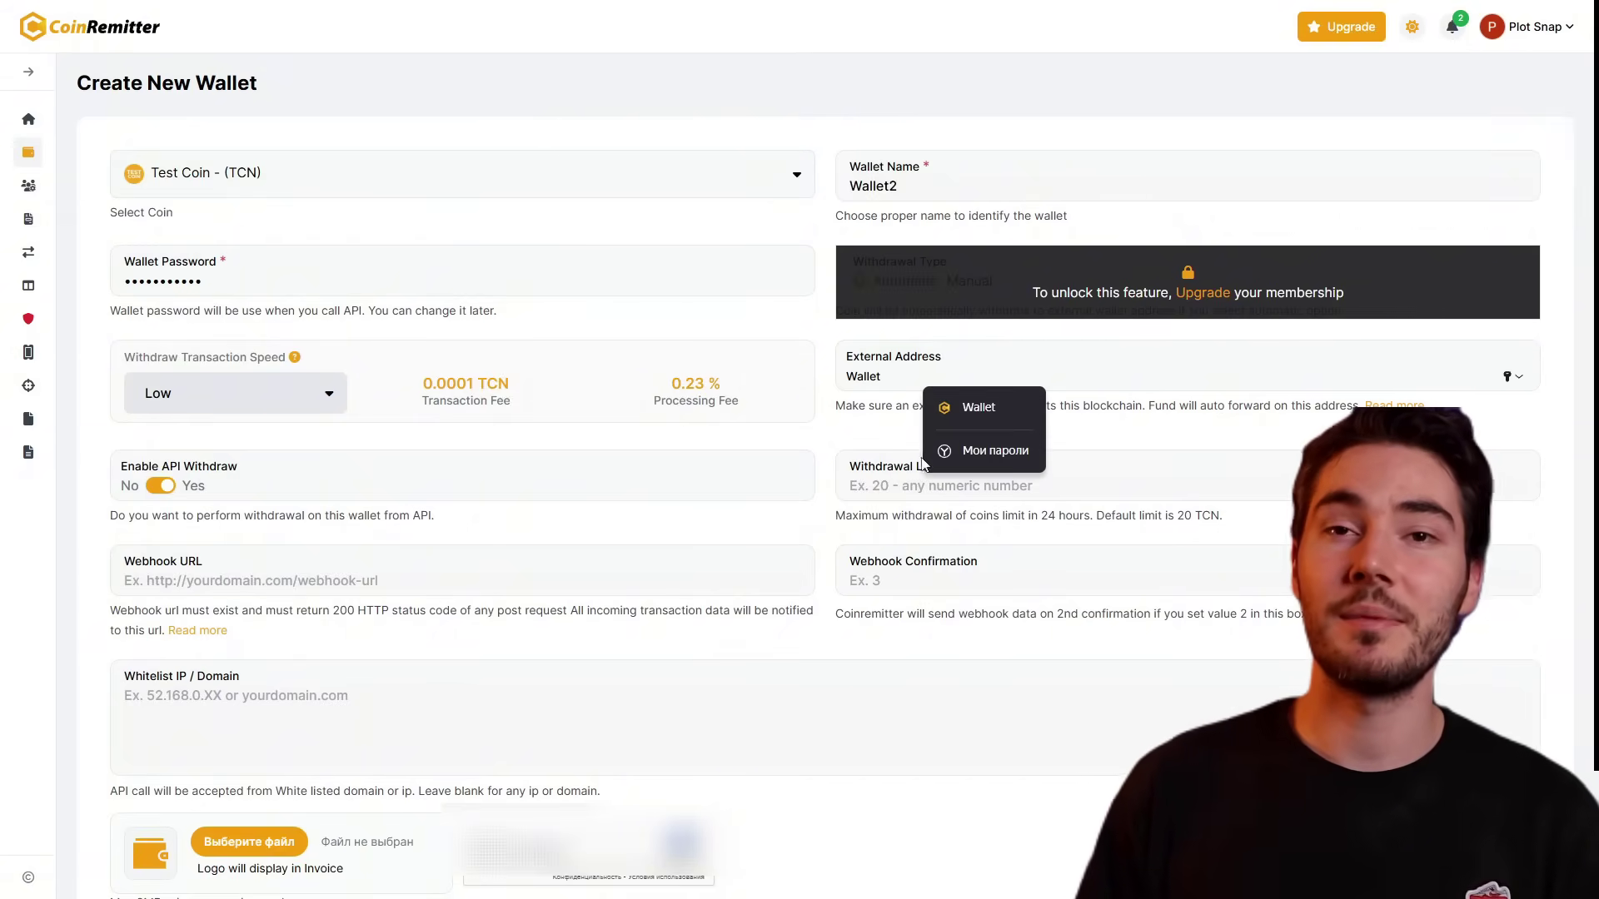
Set withdrawal limit 20 and webhook confirmation 3, then create the wallet.
left_click(895, 481)
type("20")
left_click(887, 573)
type("3")
scroll(642, 681, "down", 2)
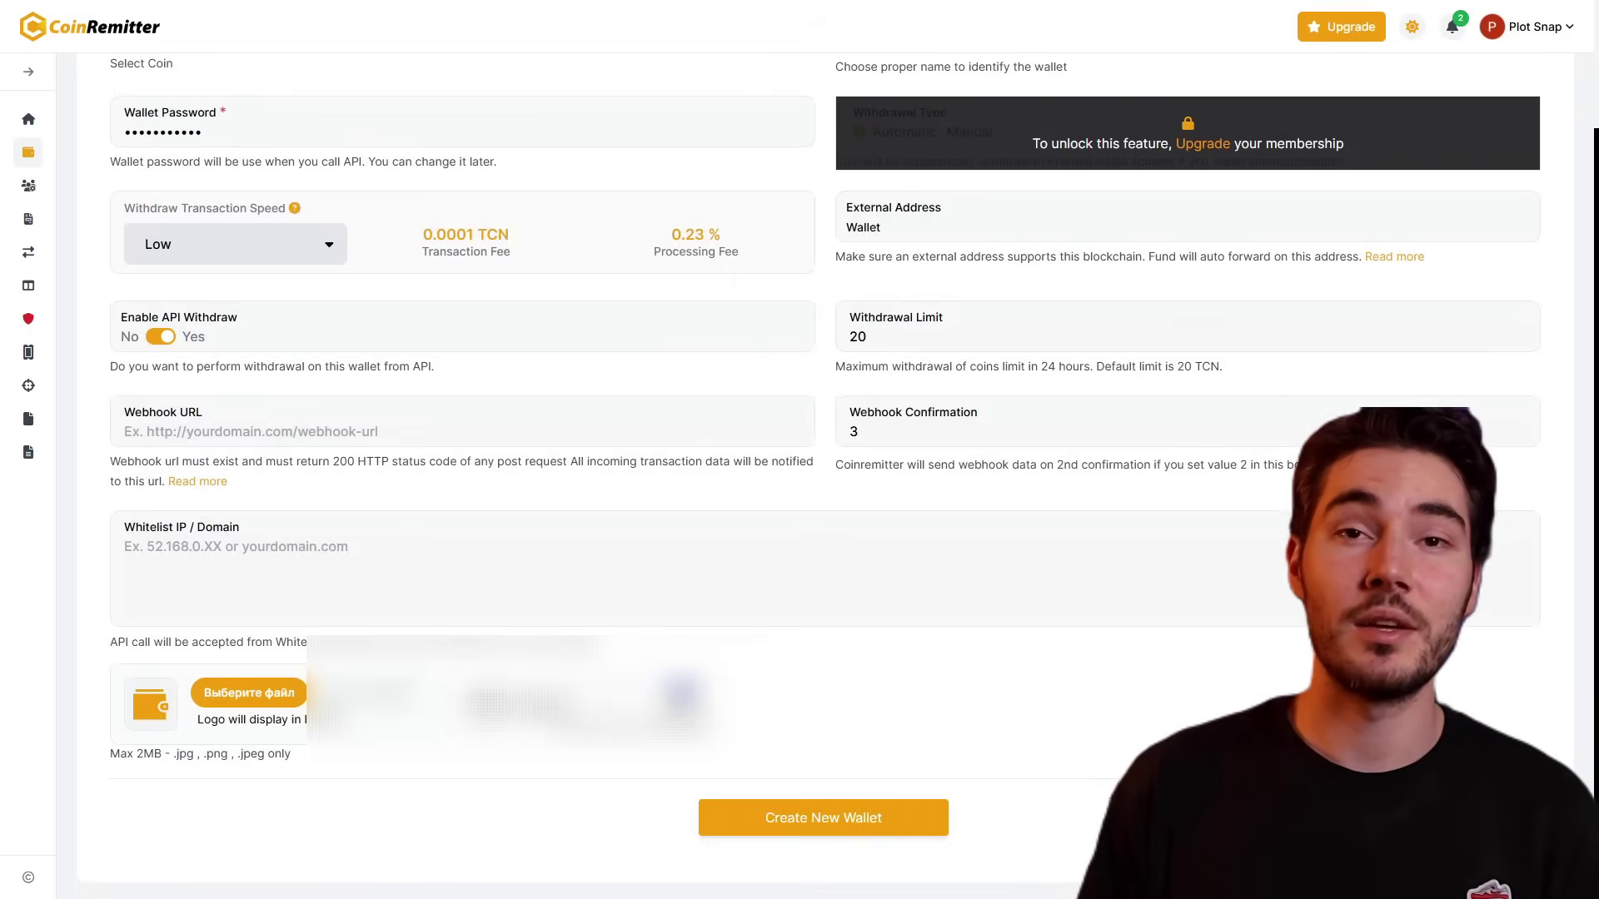
left_click(858, 814)
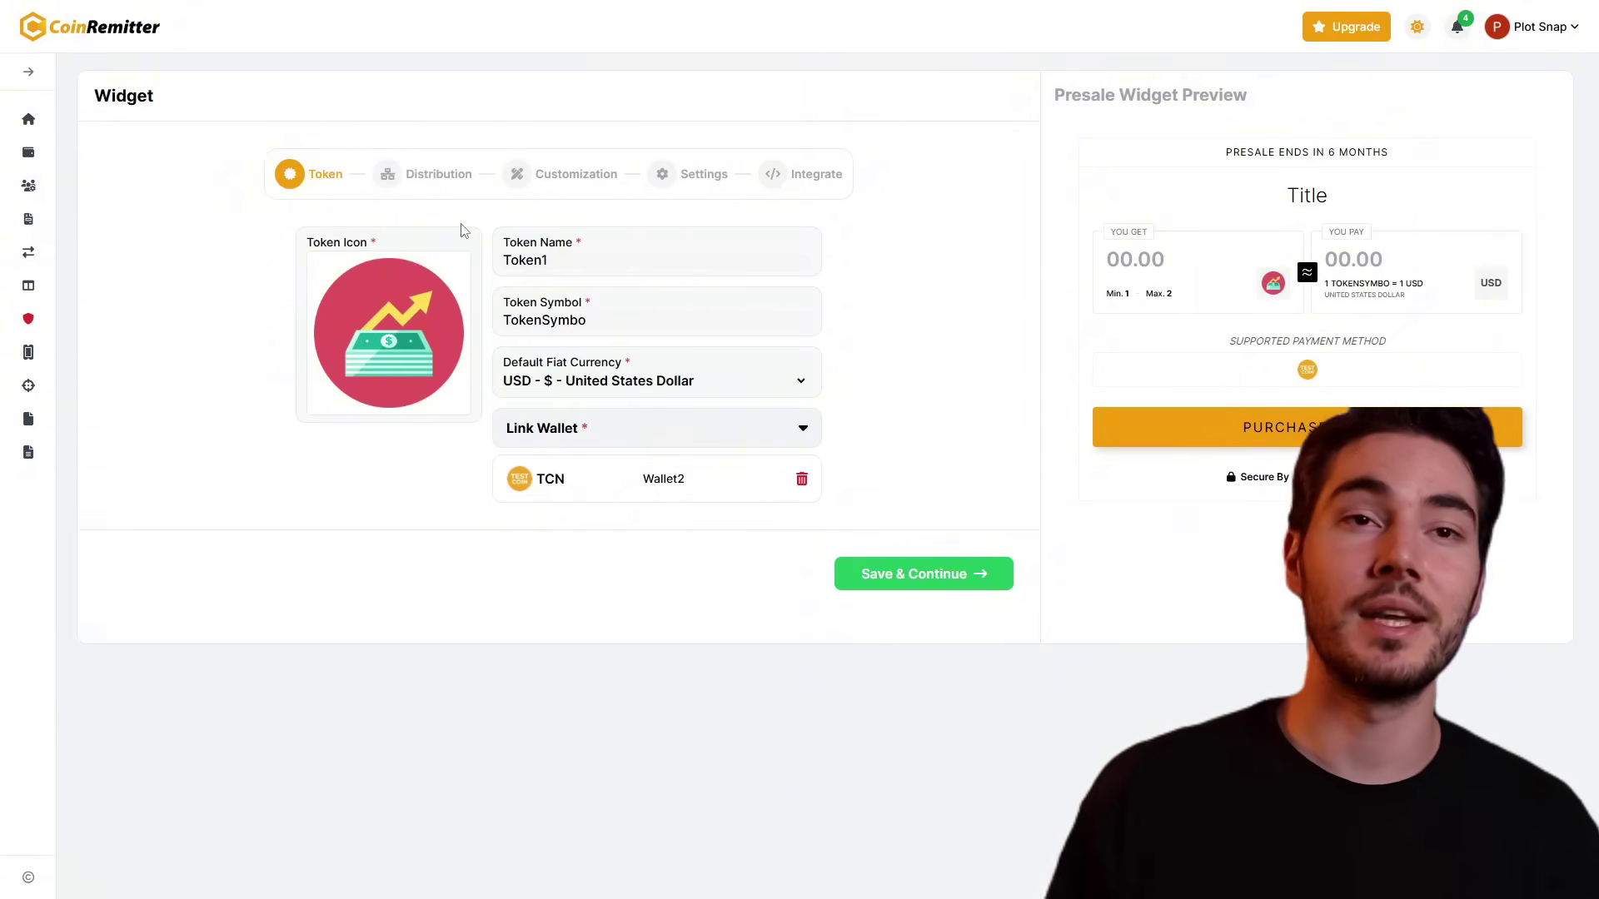
Save the Token1 details (TokenSymbo, USD, Wallet2) and continue to Distribution.
left_click(442, 181)
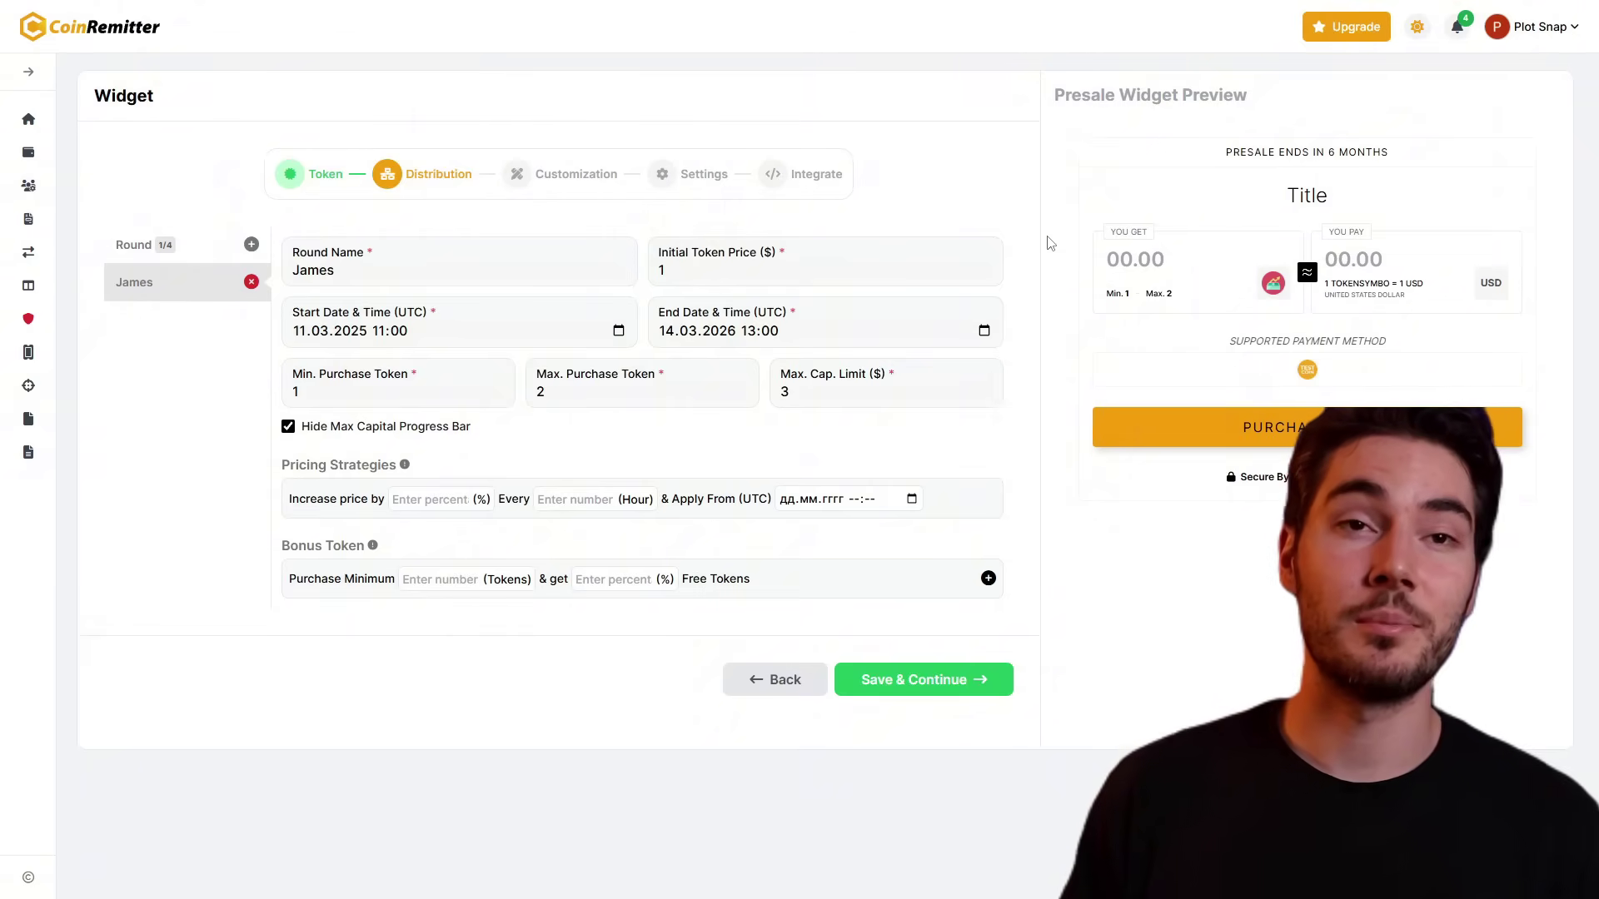
Save the first round and the customization to advance the widget to Settings.
left_click(599, 174)
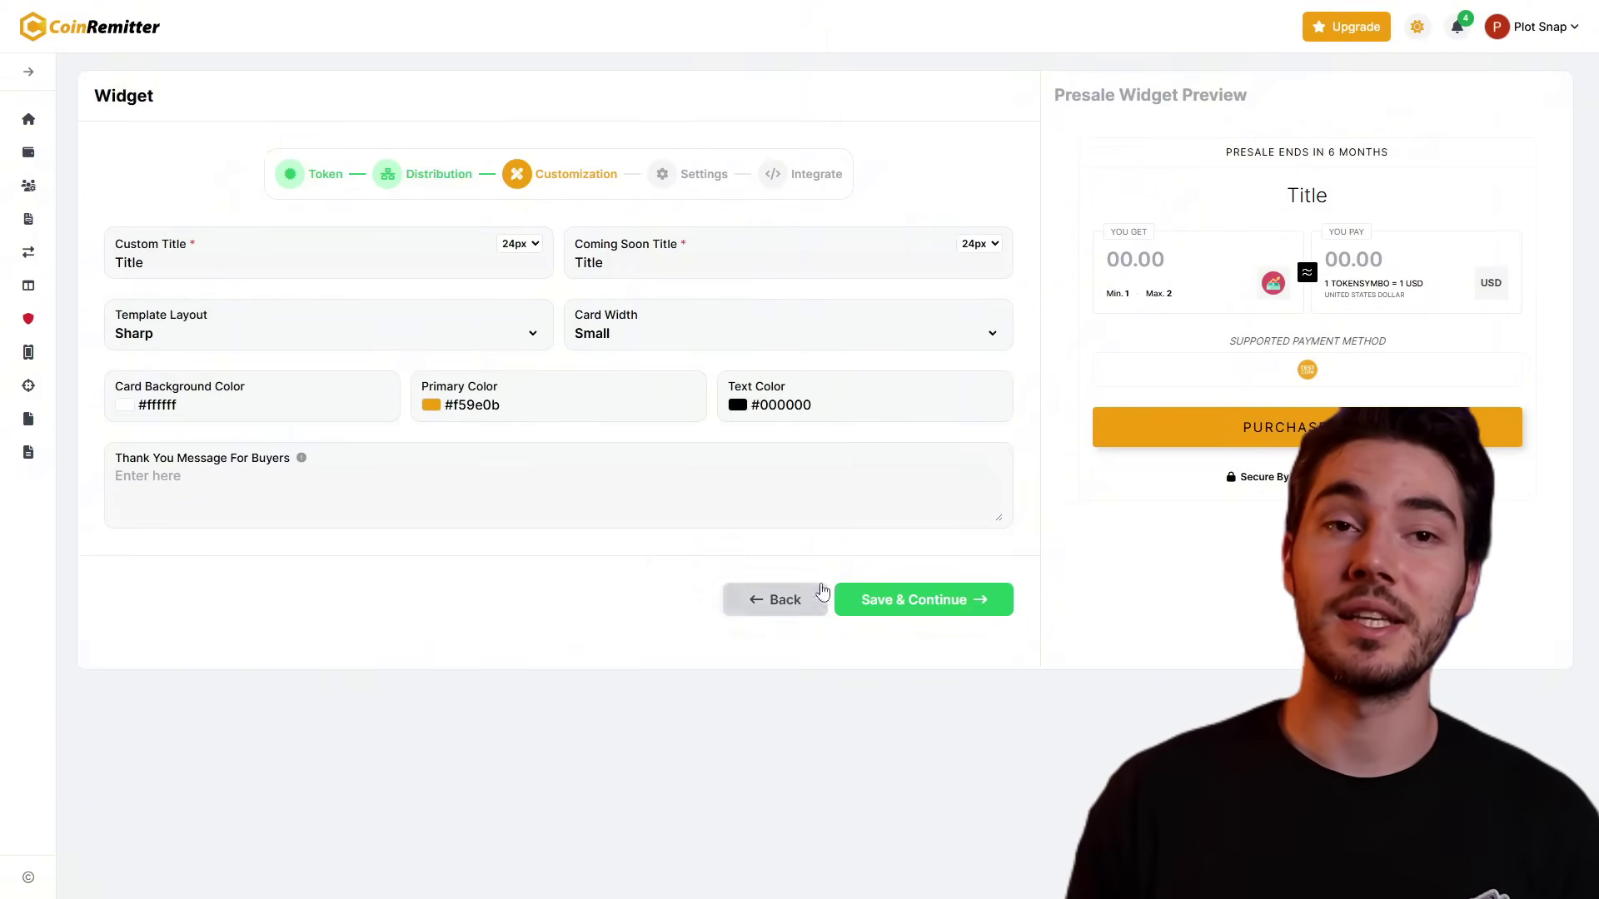
left_click(687, 182)
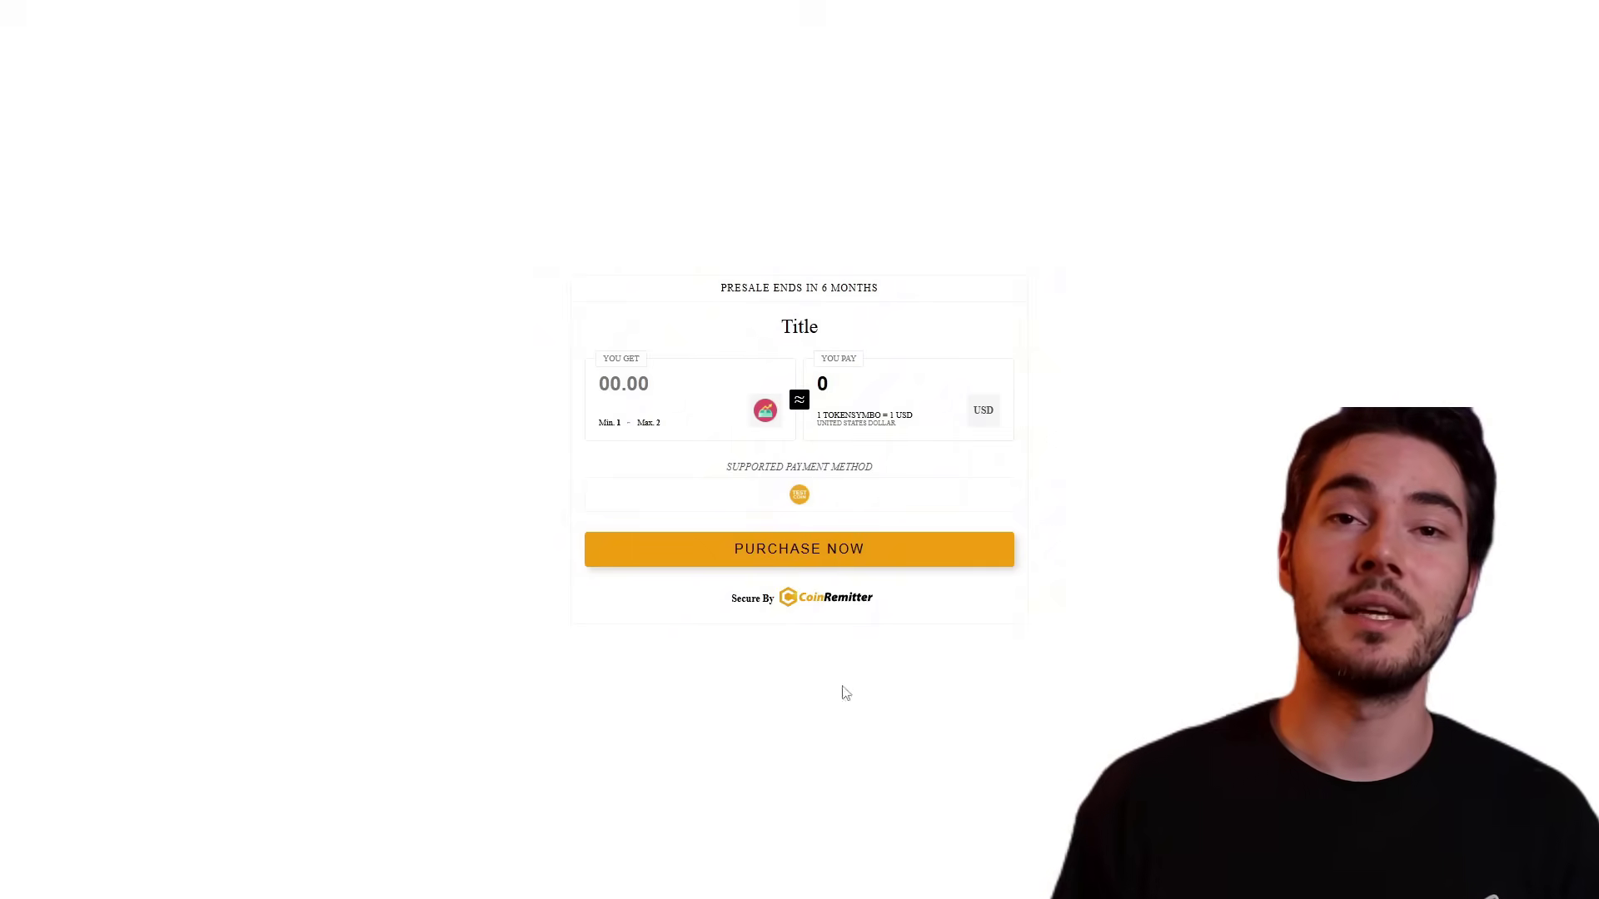
Order 1 token on the presale page with the buyer's e-mail and reach the payment page.
left_click(602, 395)
type("1")
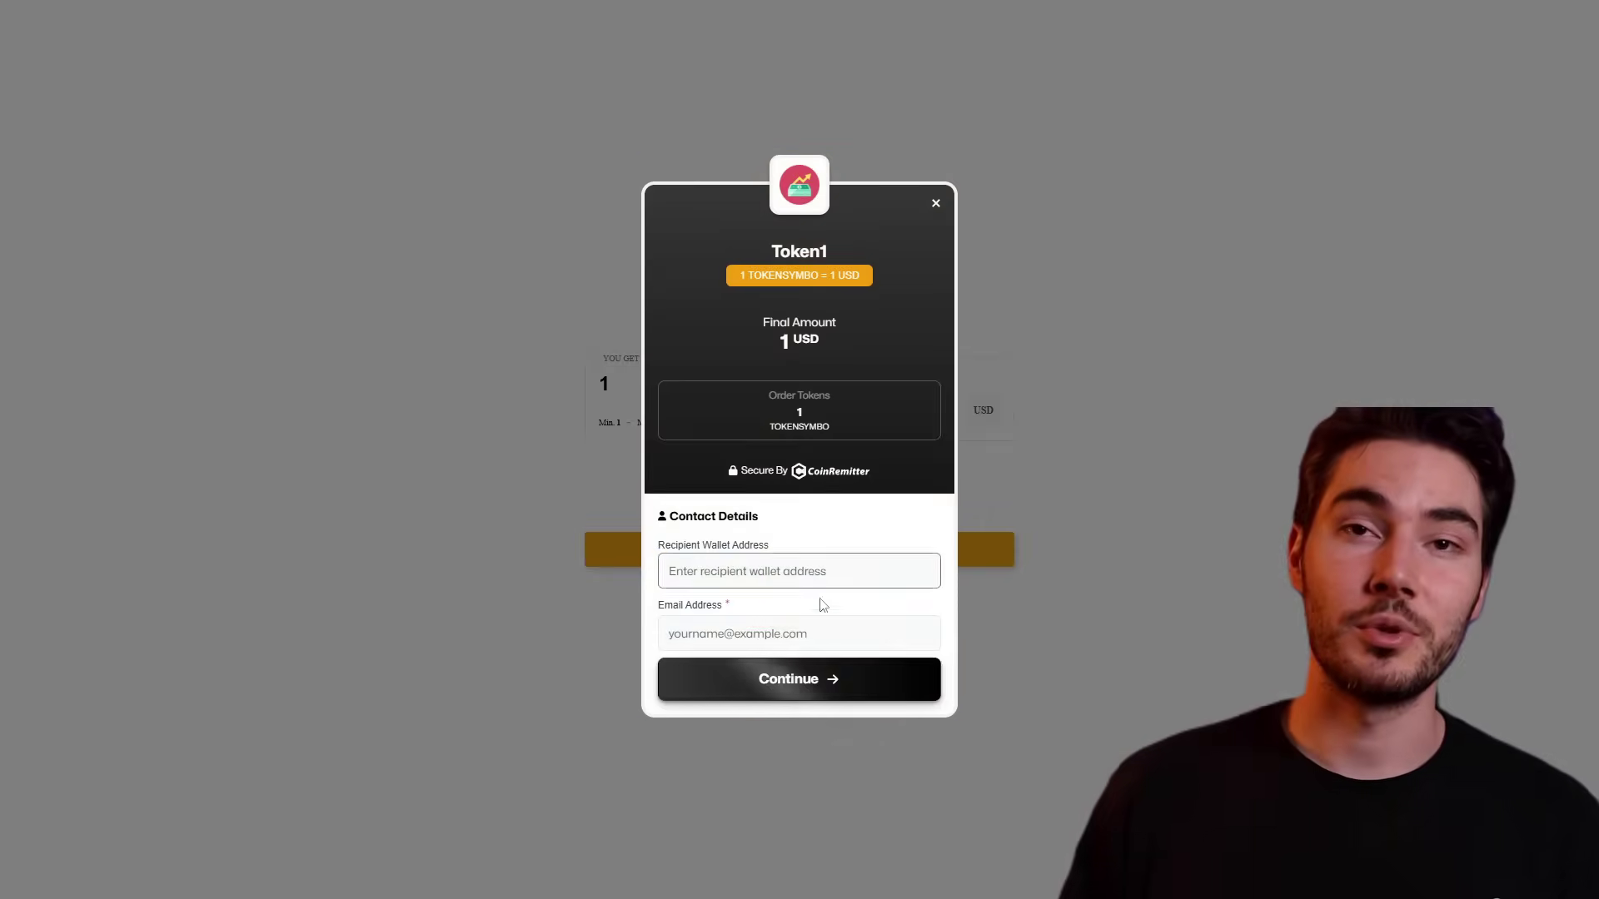
left_click(713, 635)
type("james")
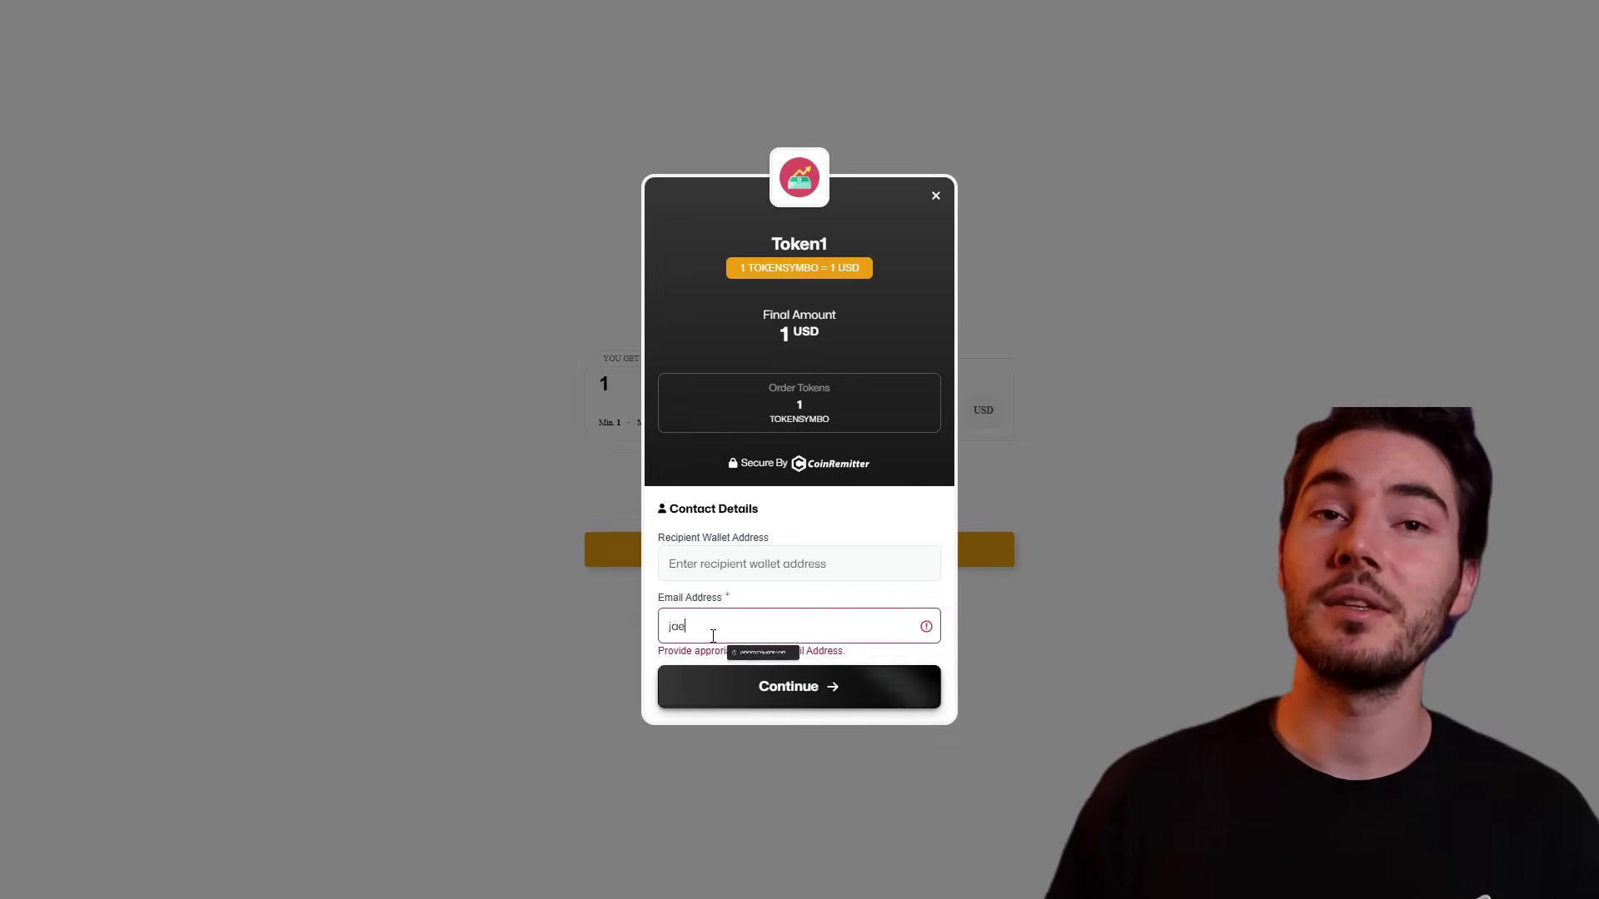
left_click(783, 668)
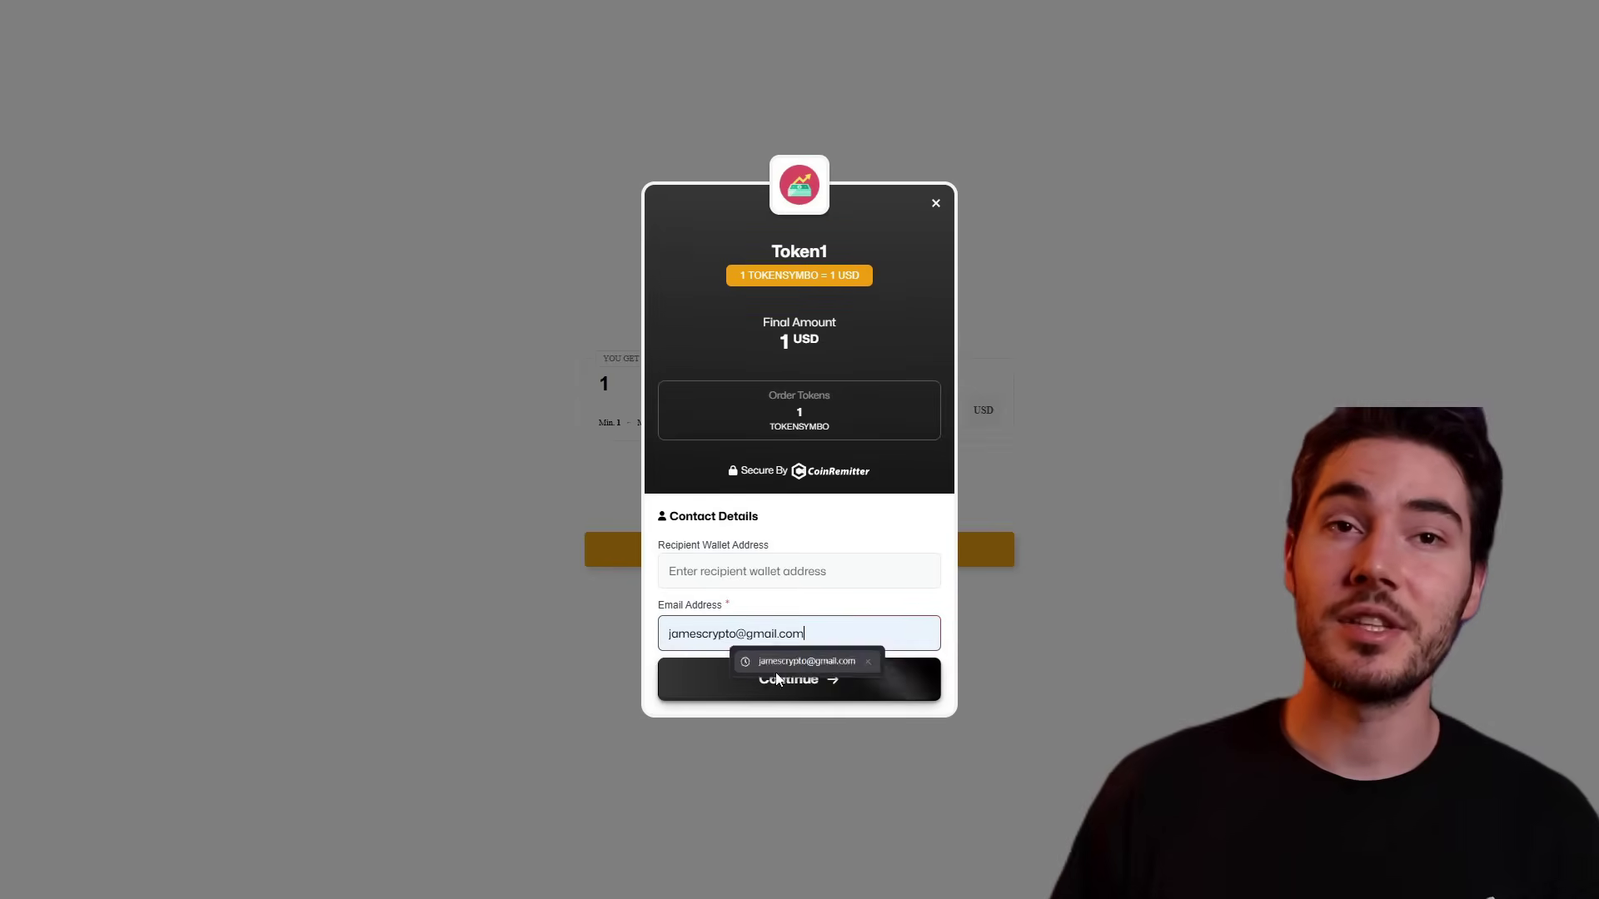
left_click(738, 697)
left_click(834, 668)
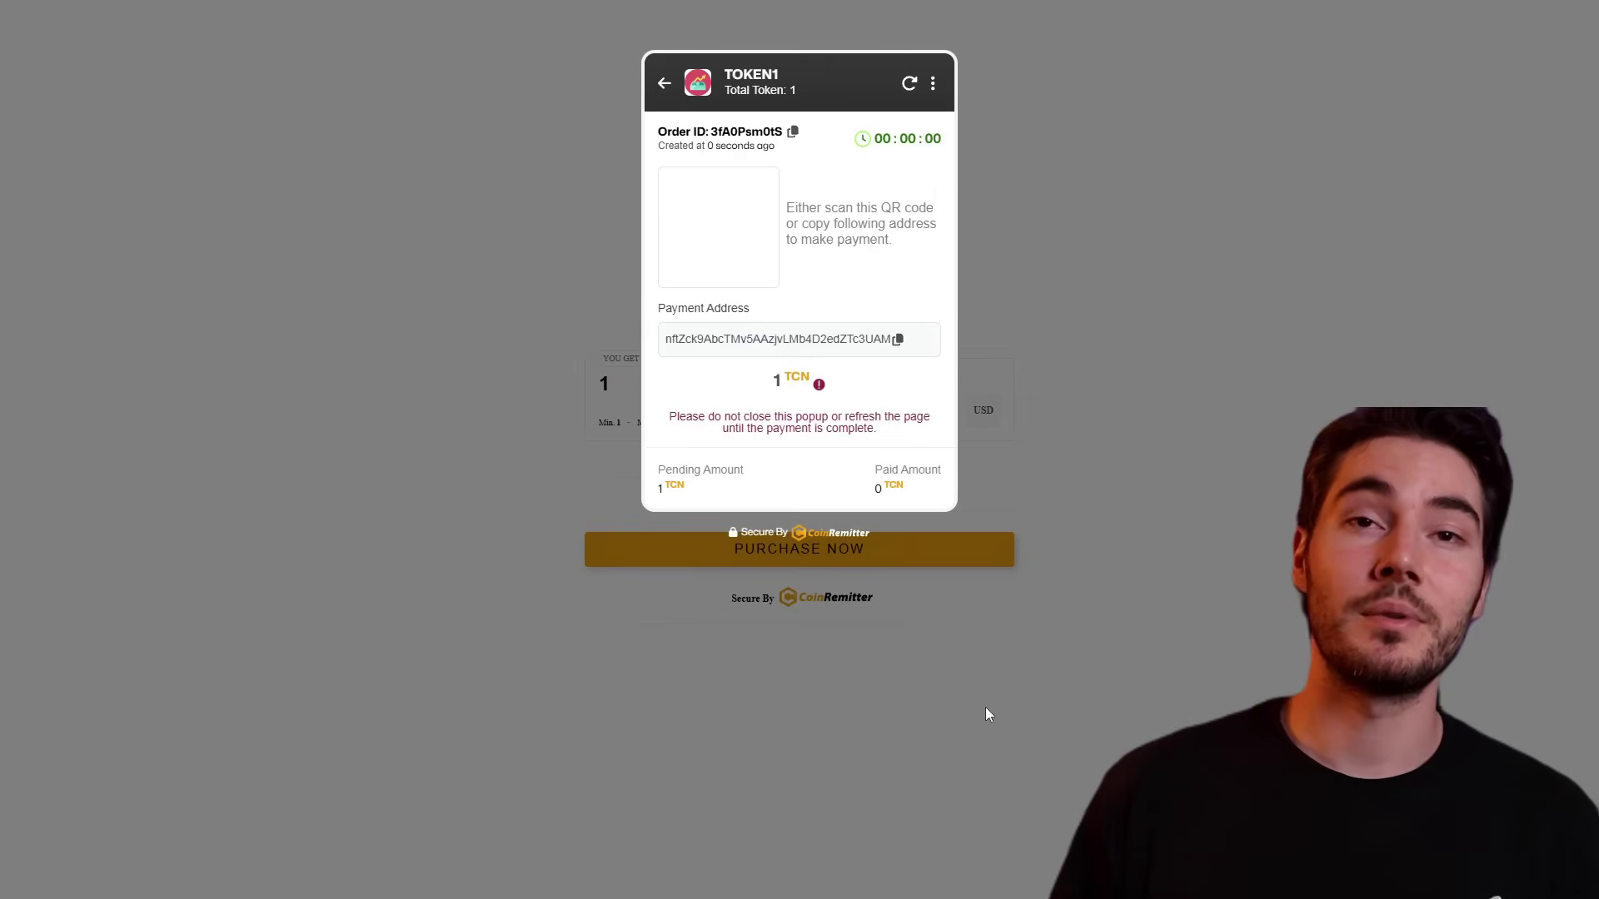
Withdraw 1 TCN from Wallet2 to the order's copied payment address and confirm.
left_click(898, 342)
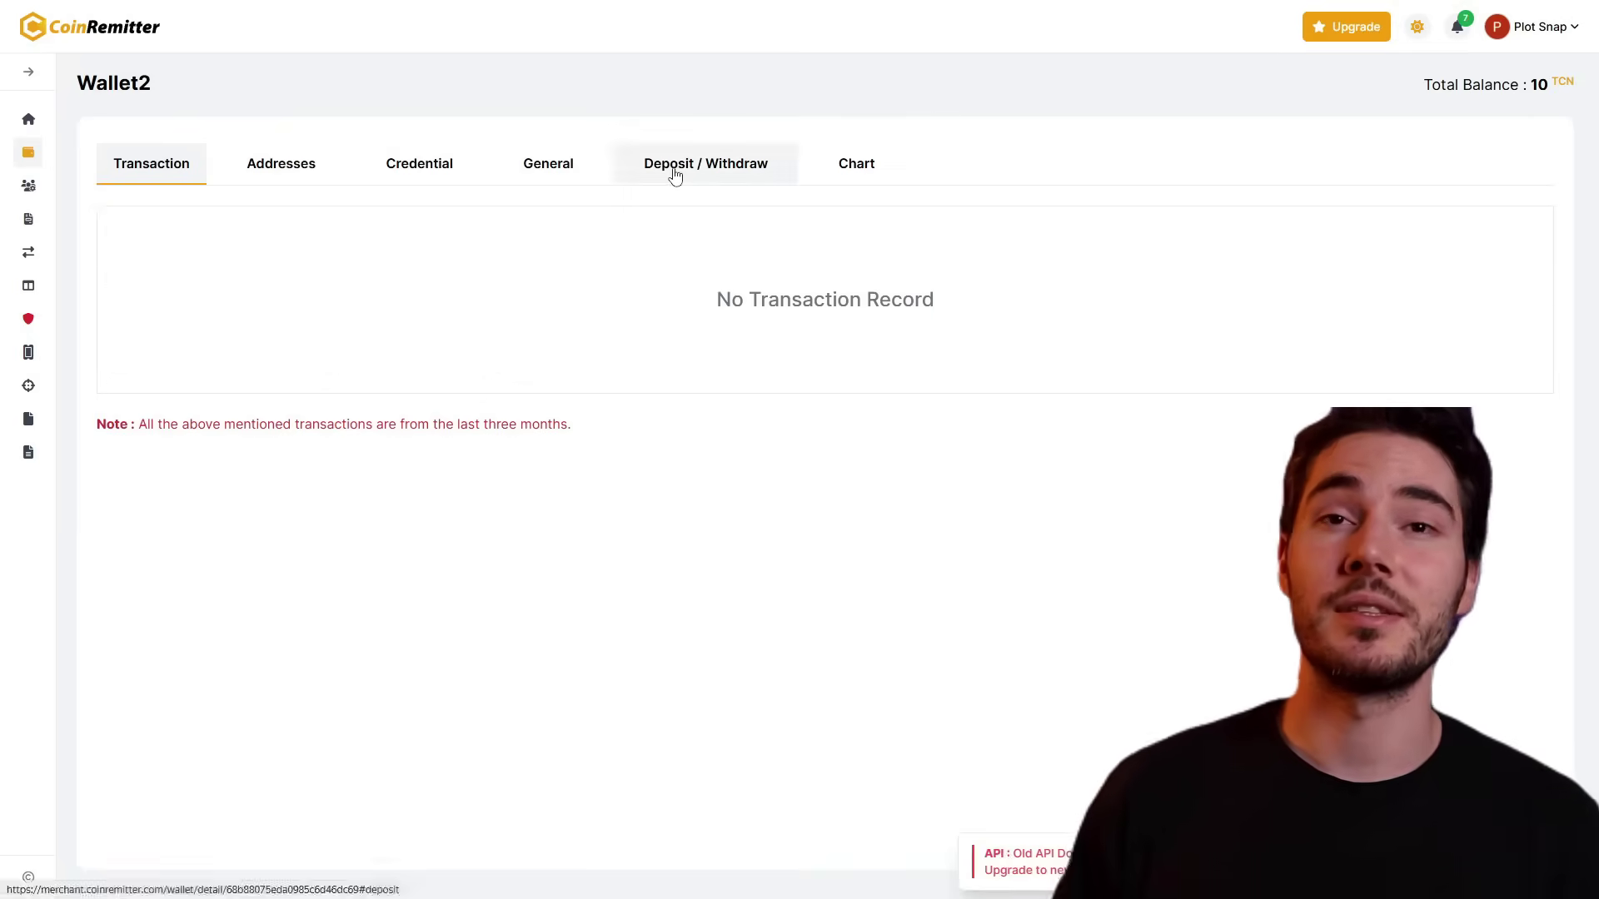
left_click(675, 170)
key("ctrl+v")
left_click(250, 296)
type("1")
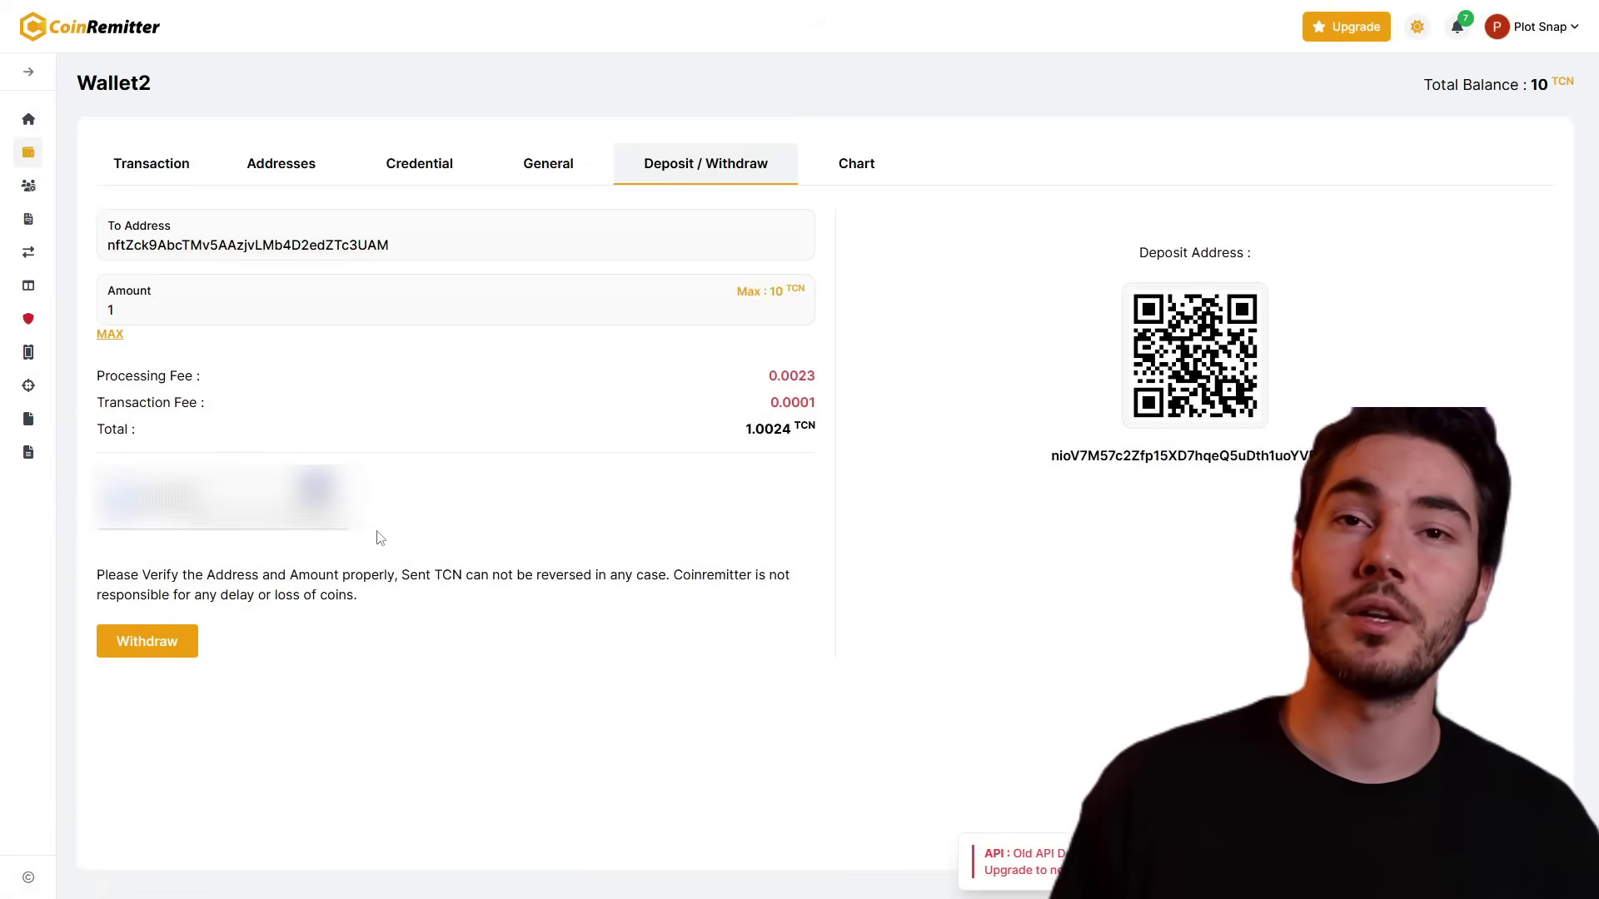
left_click(147, 641)
left_click(842, 631)
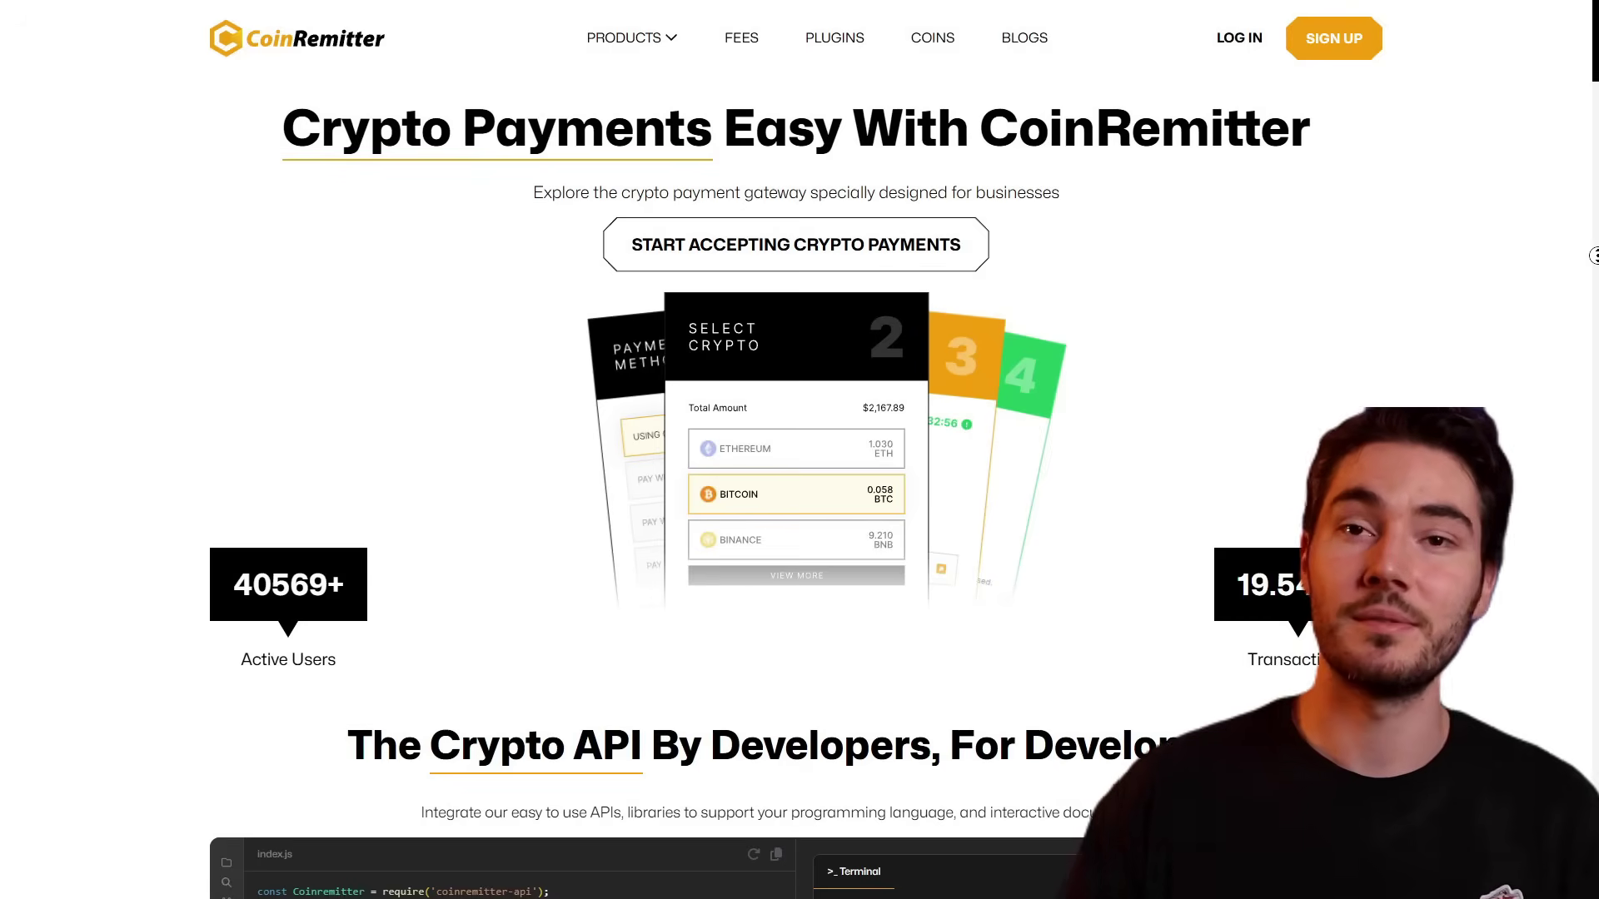
scroll(1592, 259, "down", 3)
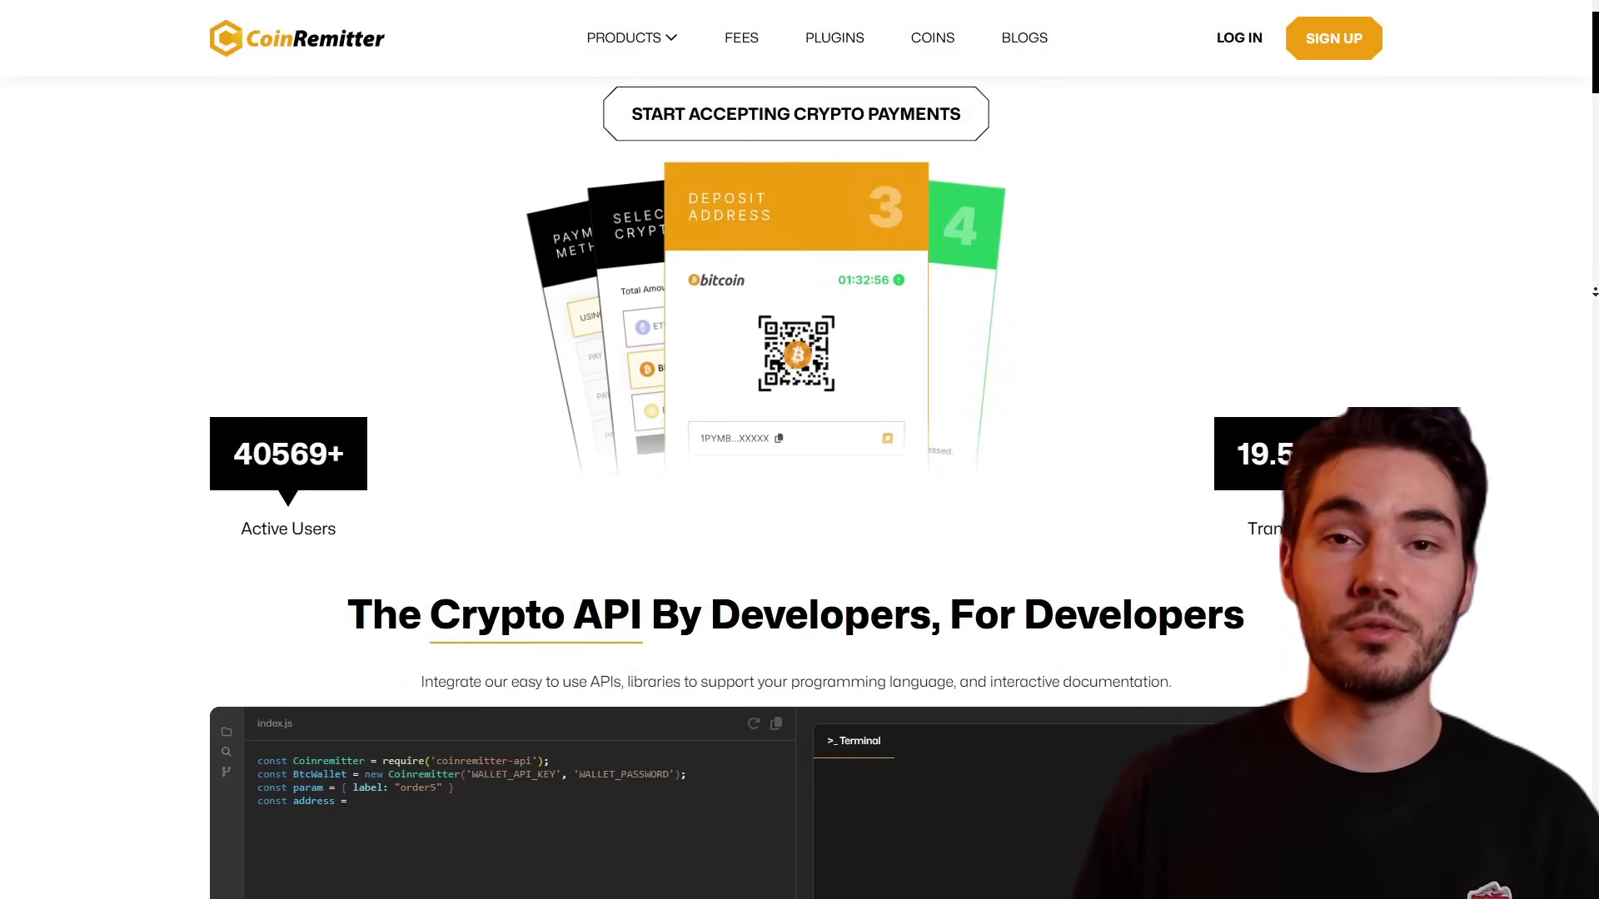
scroll(1594, 291, "down", 3)
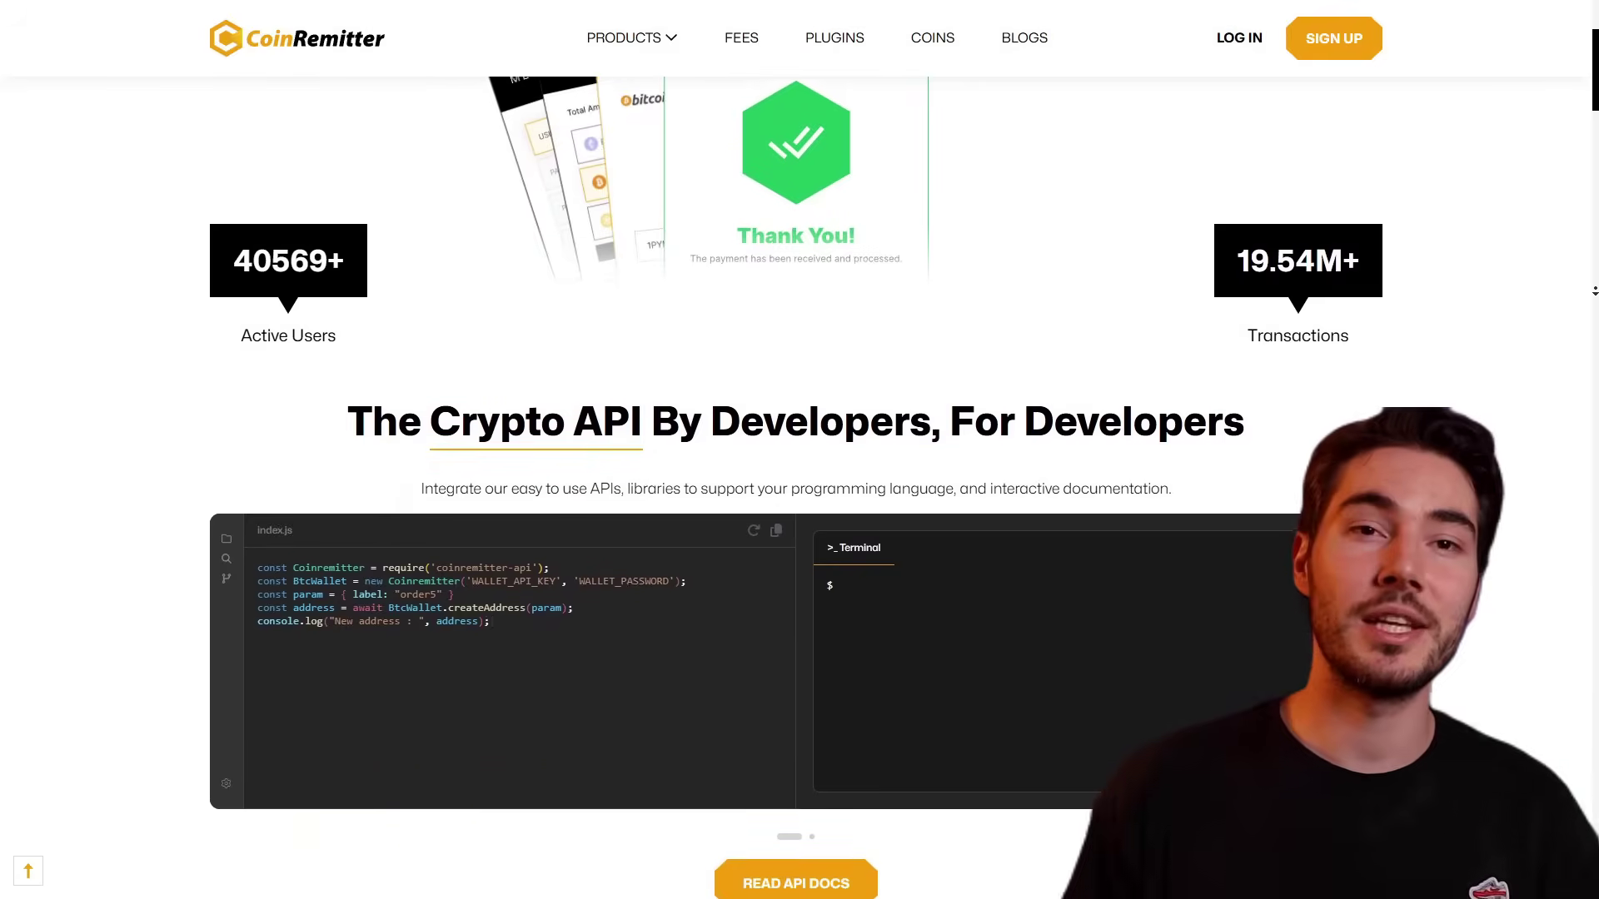
scroll(1594, 294, "down", 4)
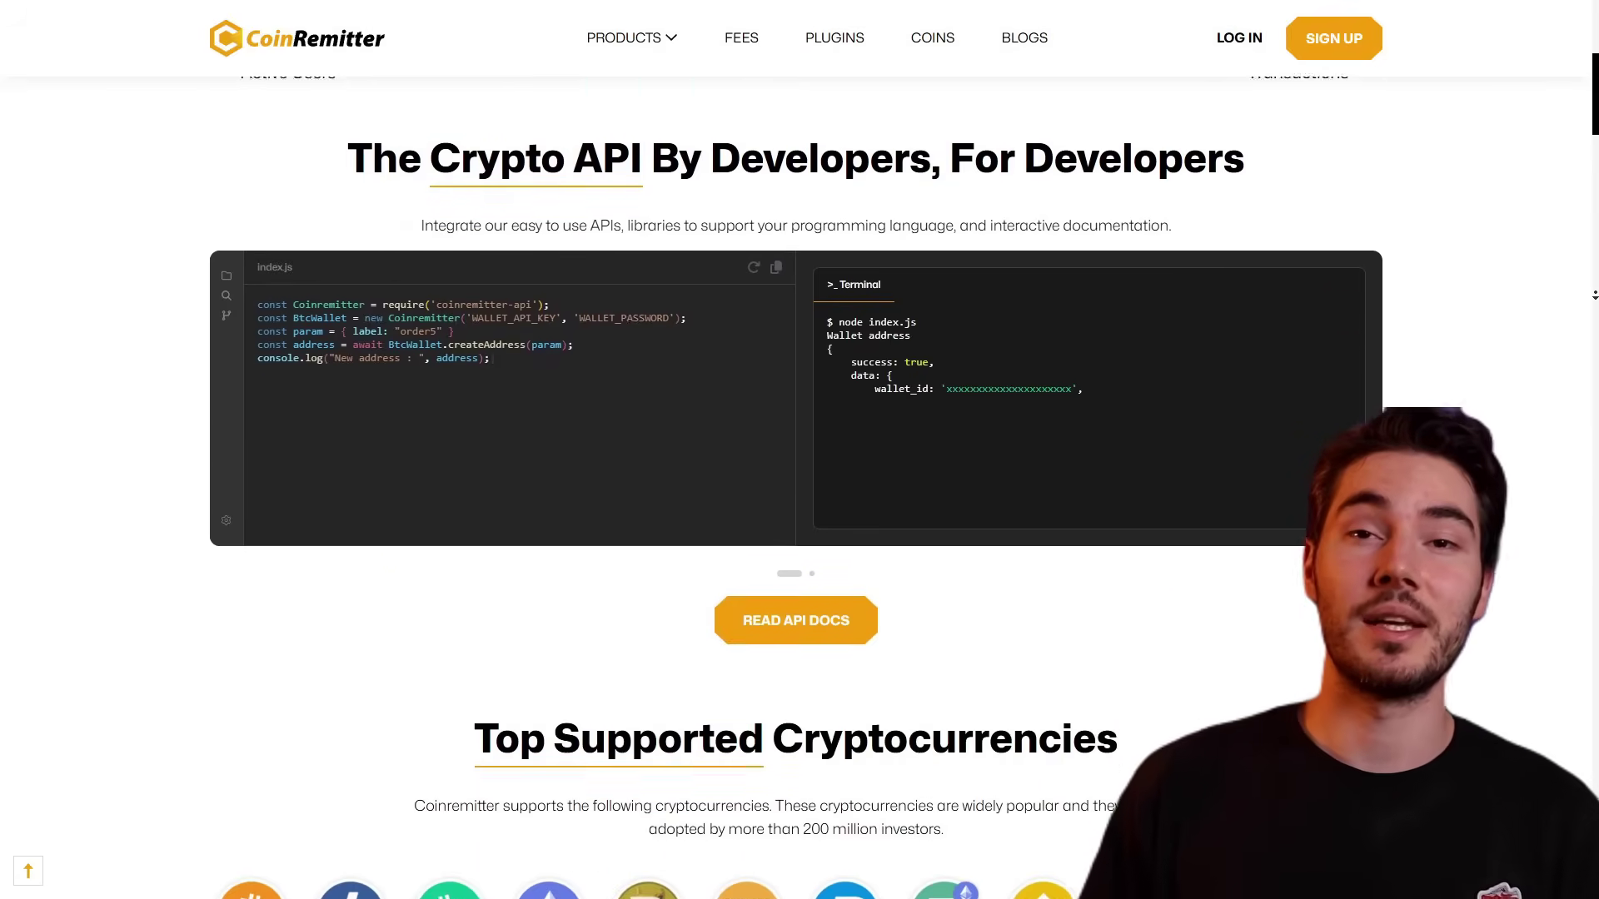
scroll(1594, 295, "down", 3)
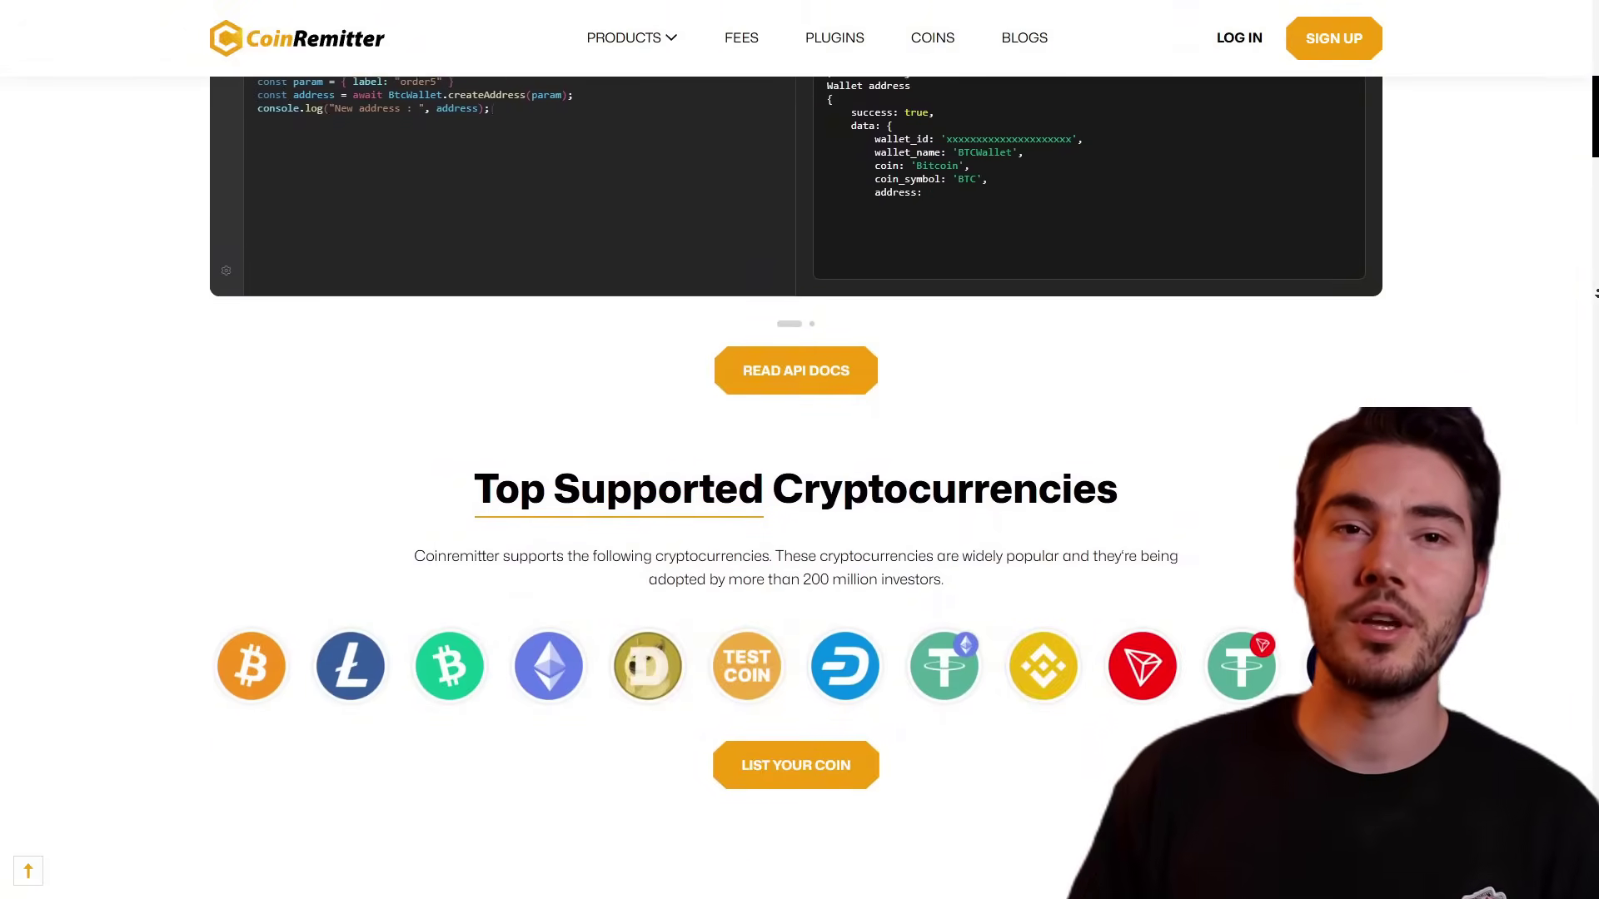
scroll(1594, 293, "down", 2)
scroll(1594, 293, "up", 1)
scroll(1594, 293, "down", 1)
scroll(1594, 293, "down", 3)
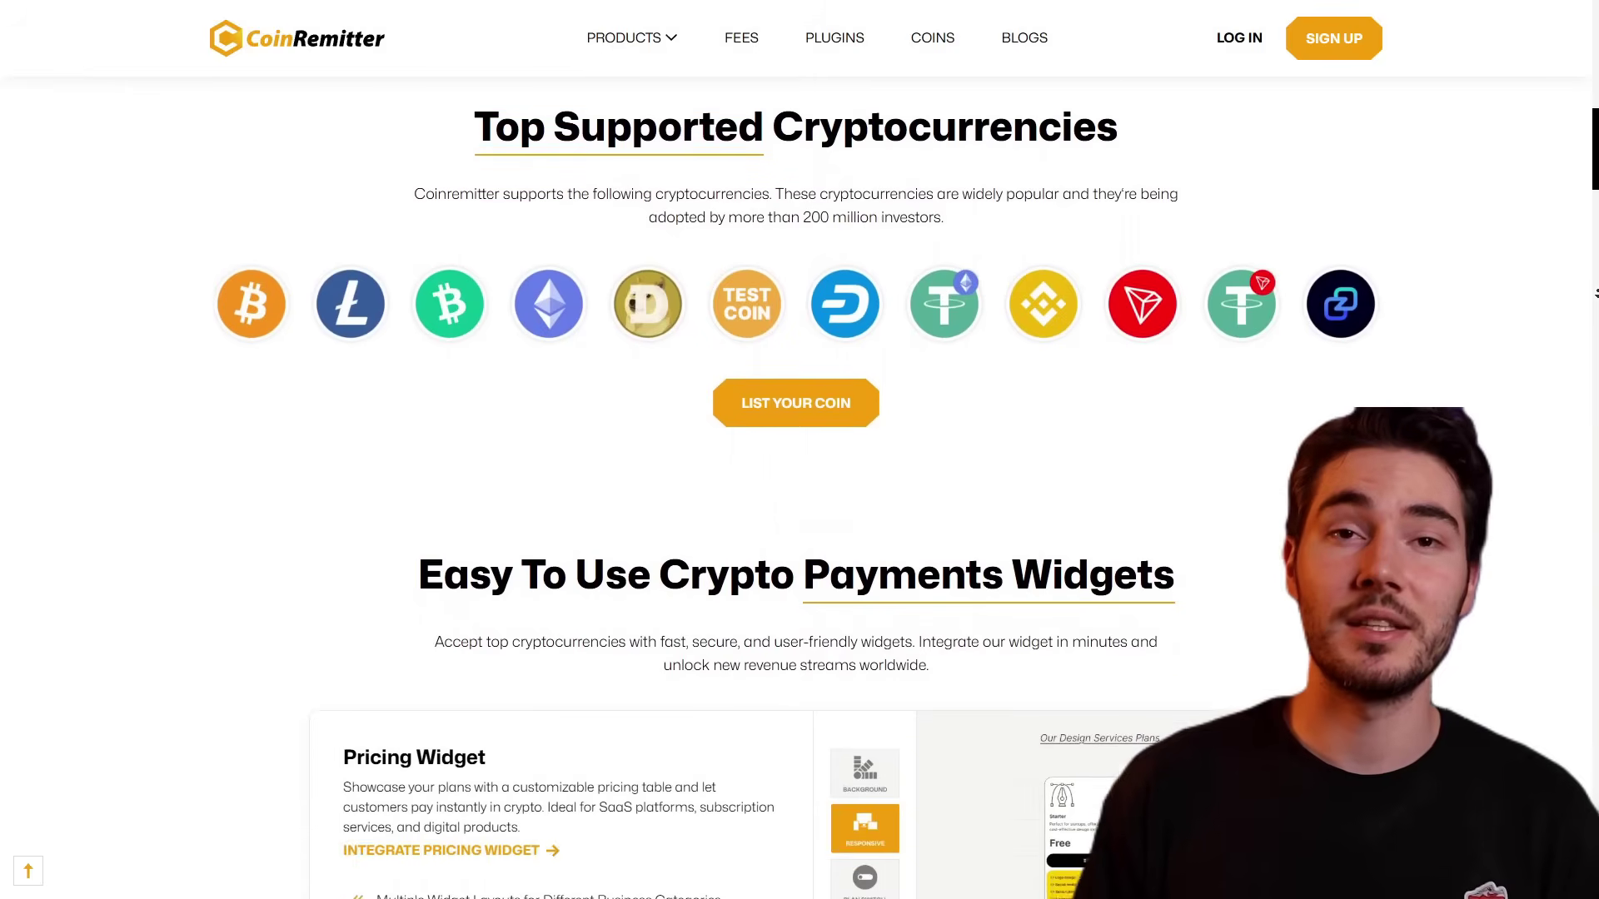
scroll(1594, 293, "down", 3)
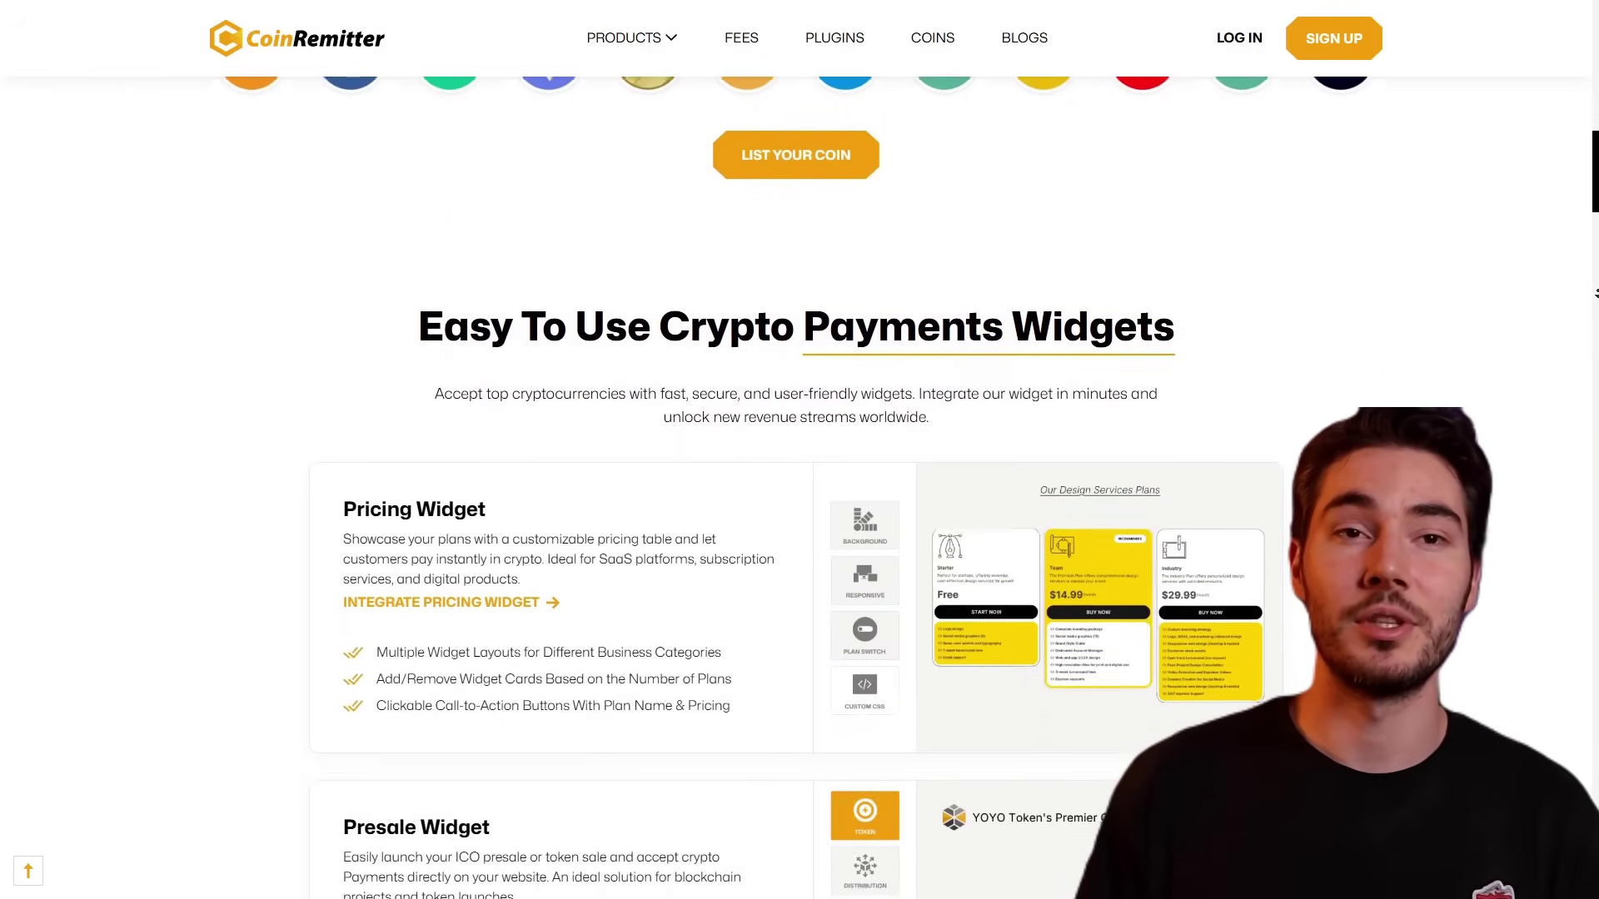
scroll(1594, 293, "down", 1)
scroll(1594, 293, "up", 1)
scroll(1594, 294, "down", 3)
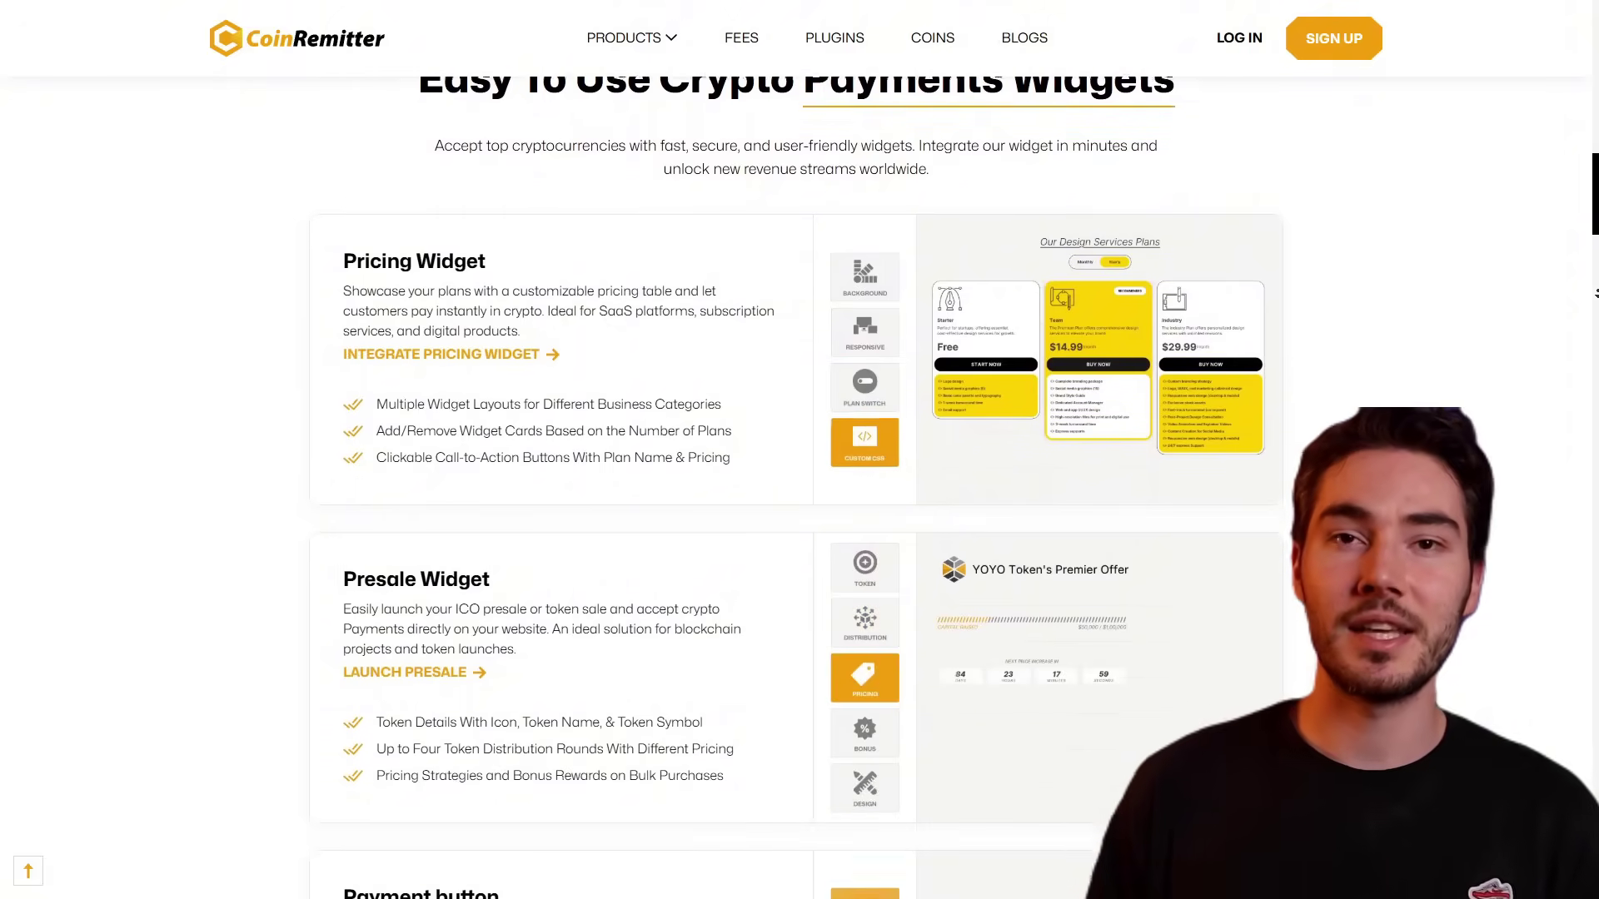
scroll(1594, 293, "down", 4)
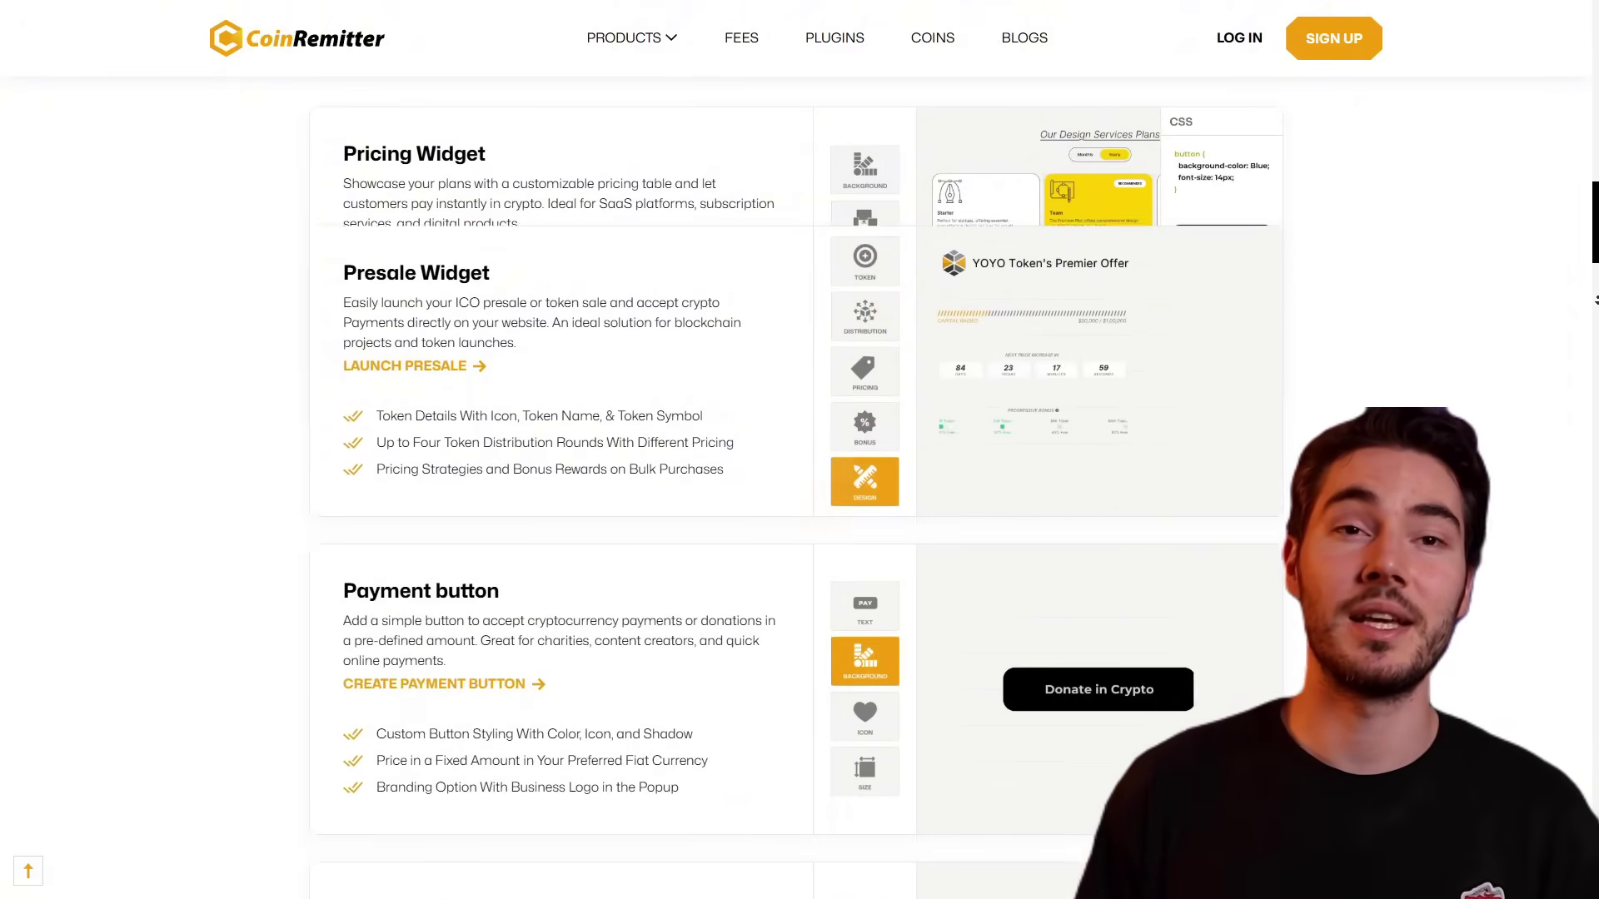
scroll(1595, 299, "down", 4)
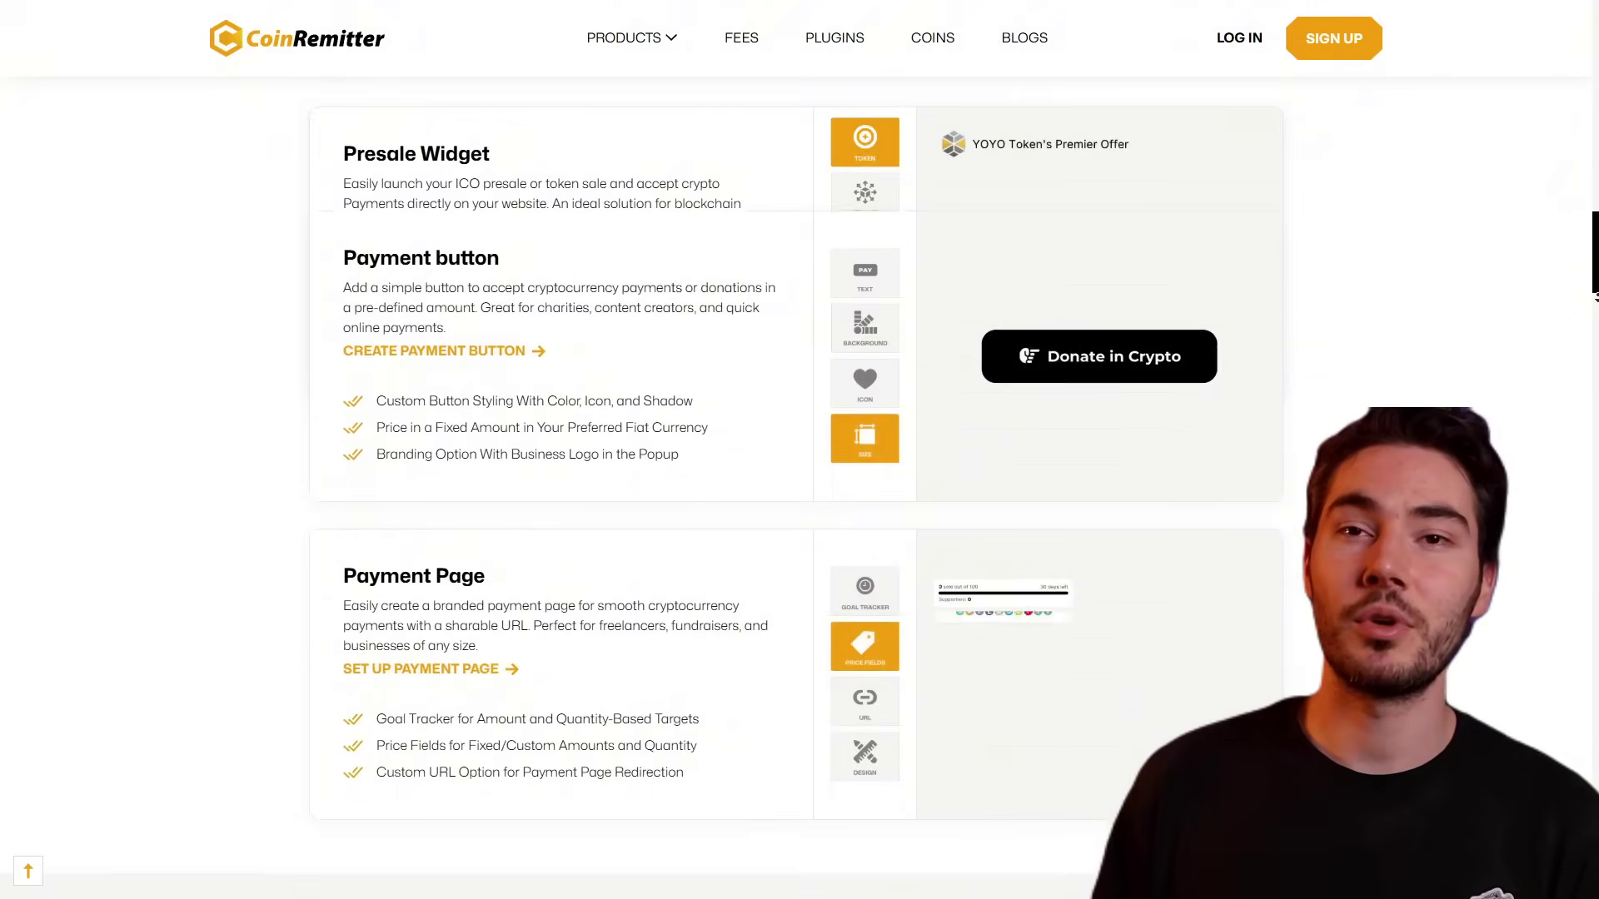
scroll(1594, 296, "down", 4)
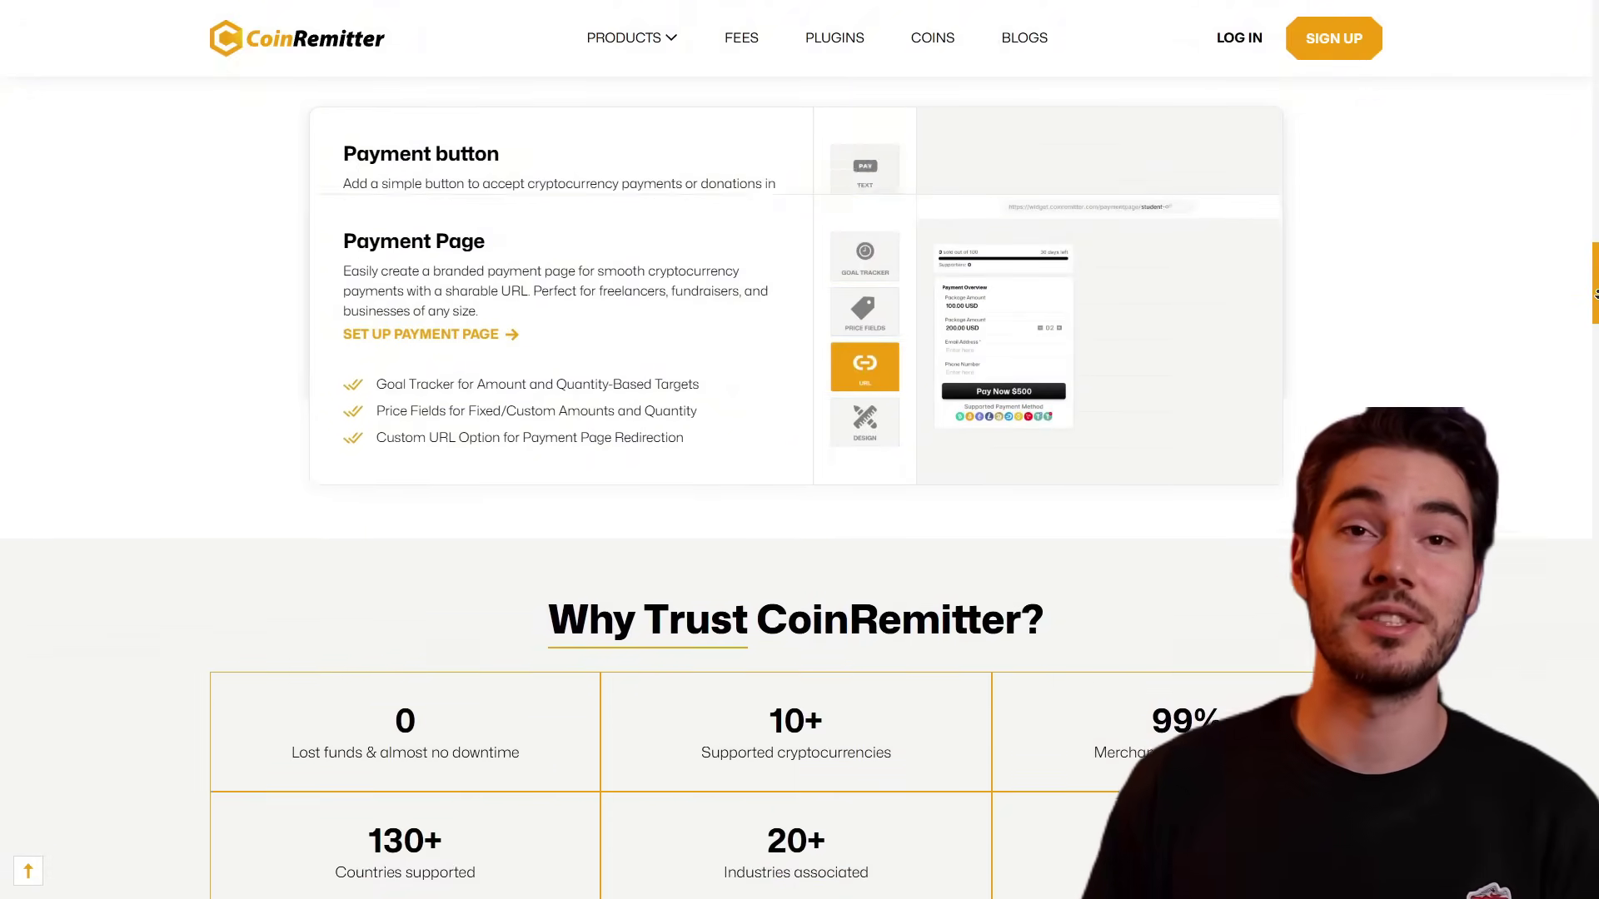
scroll(1594, 294, "down", 3)
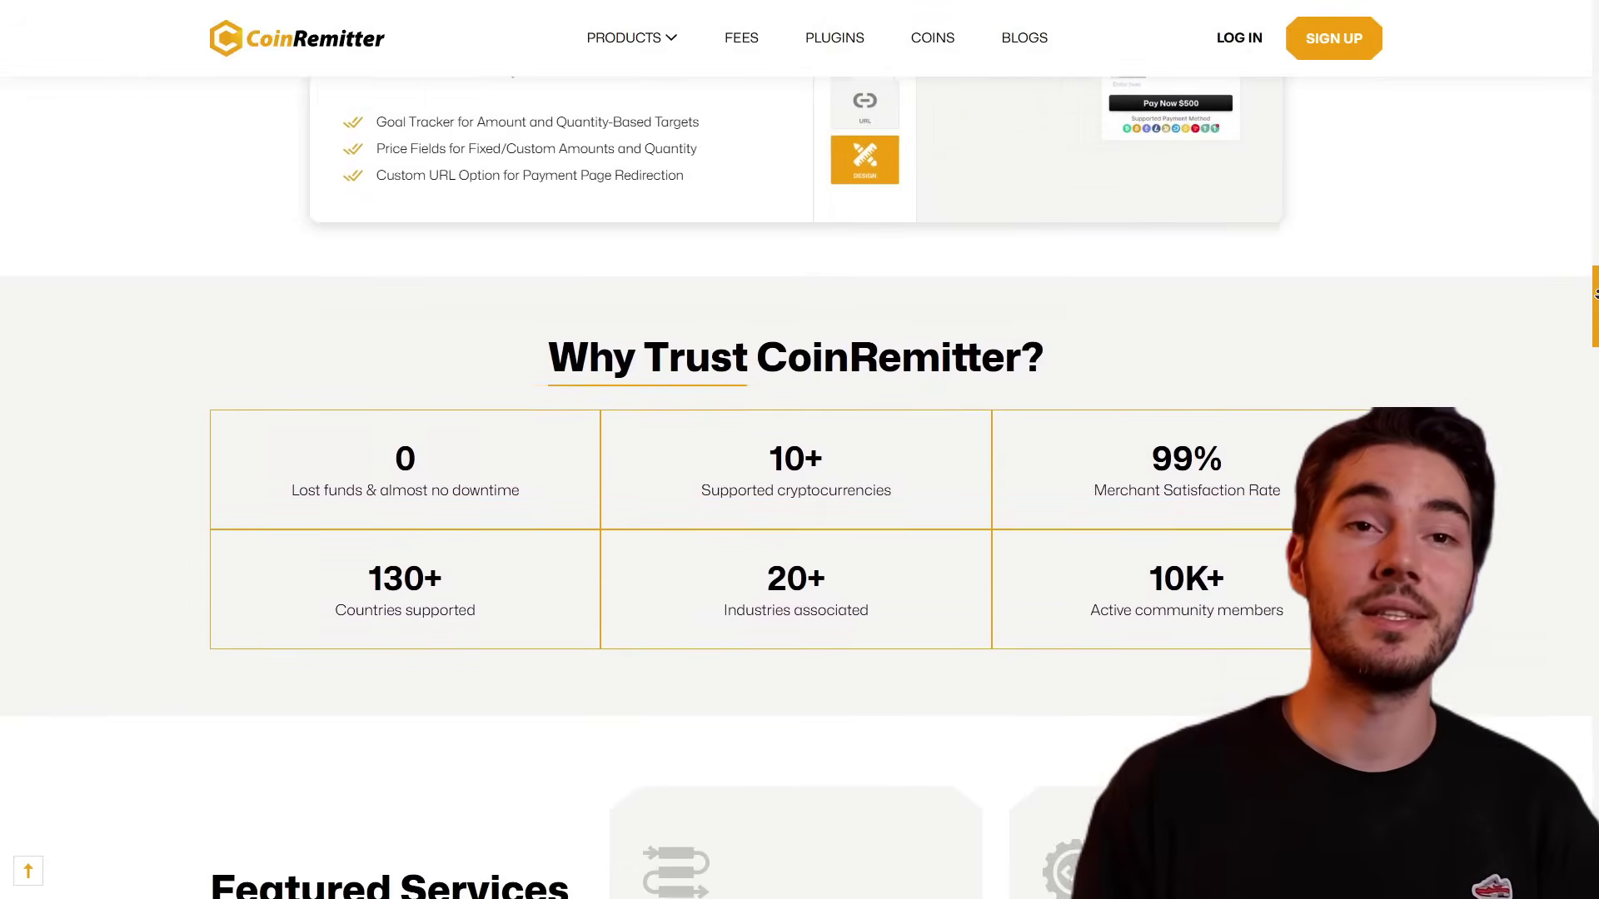
scroll(1595, 294, "down", 1)
scroll(1596, 293, "down", 2)
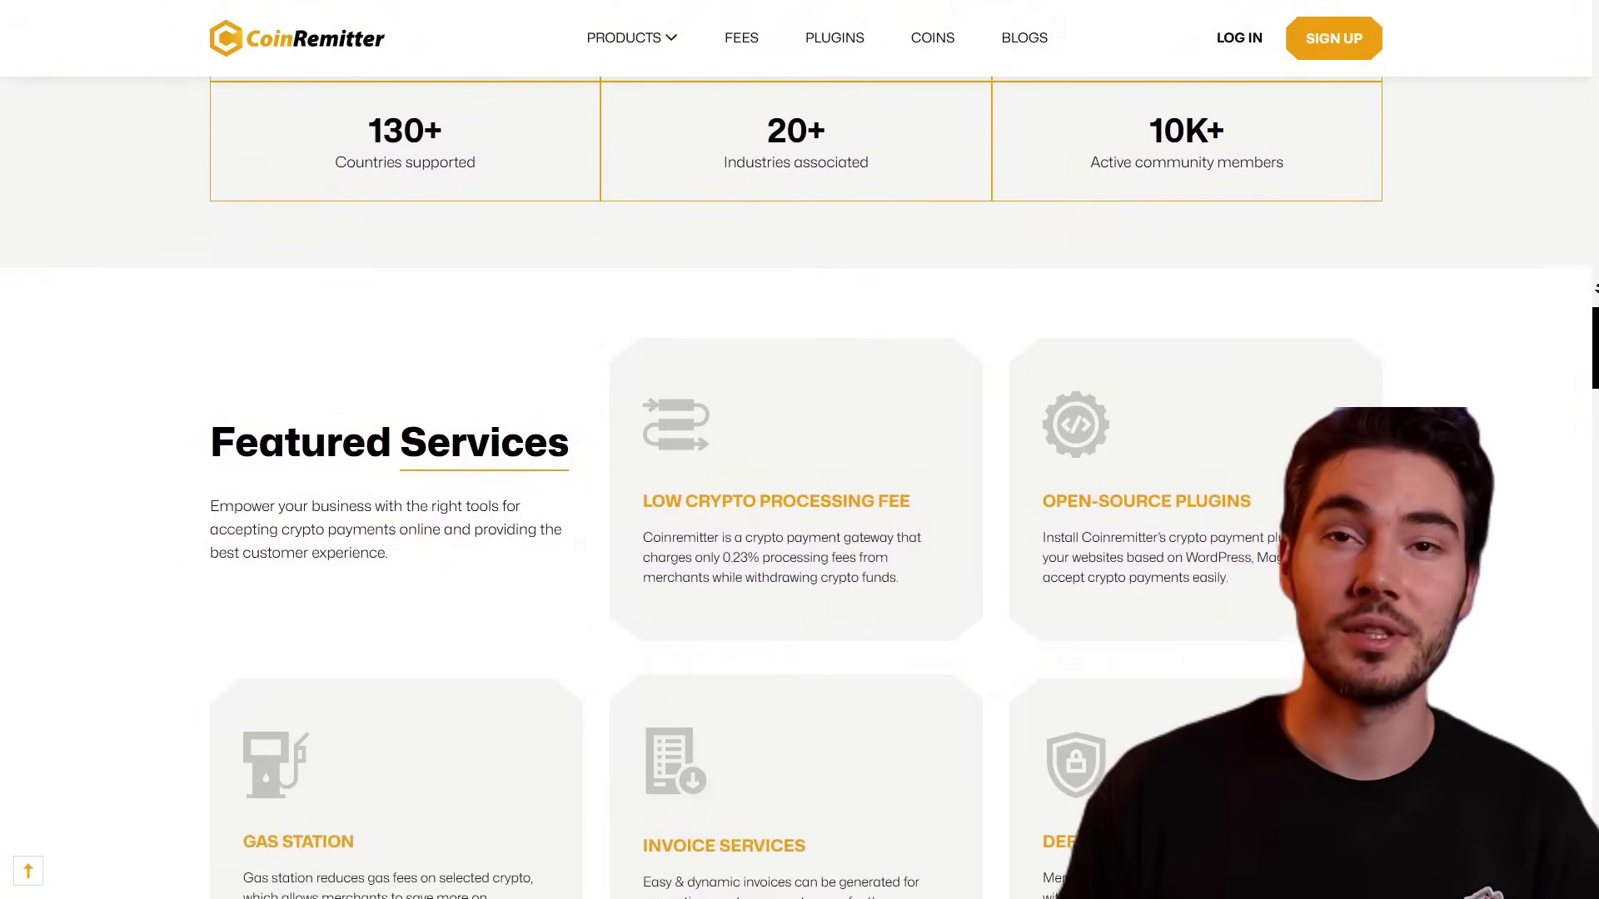
scroll(1595, 288, "down", 1)
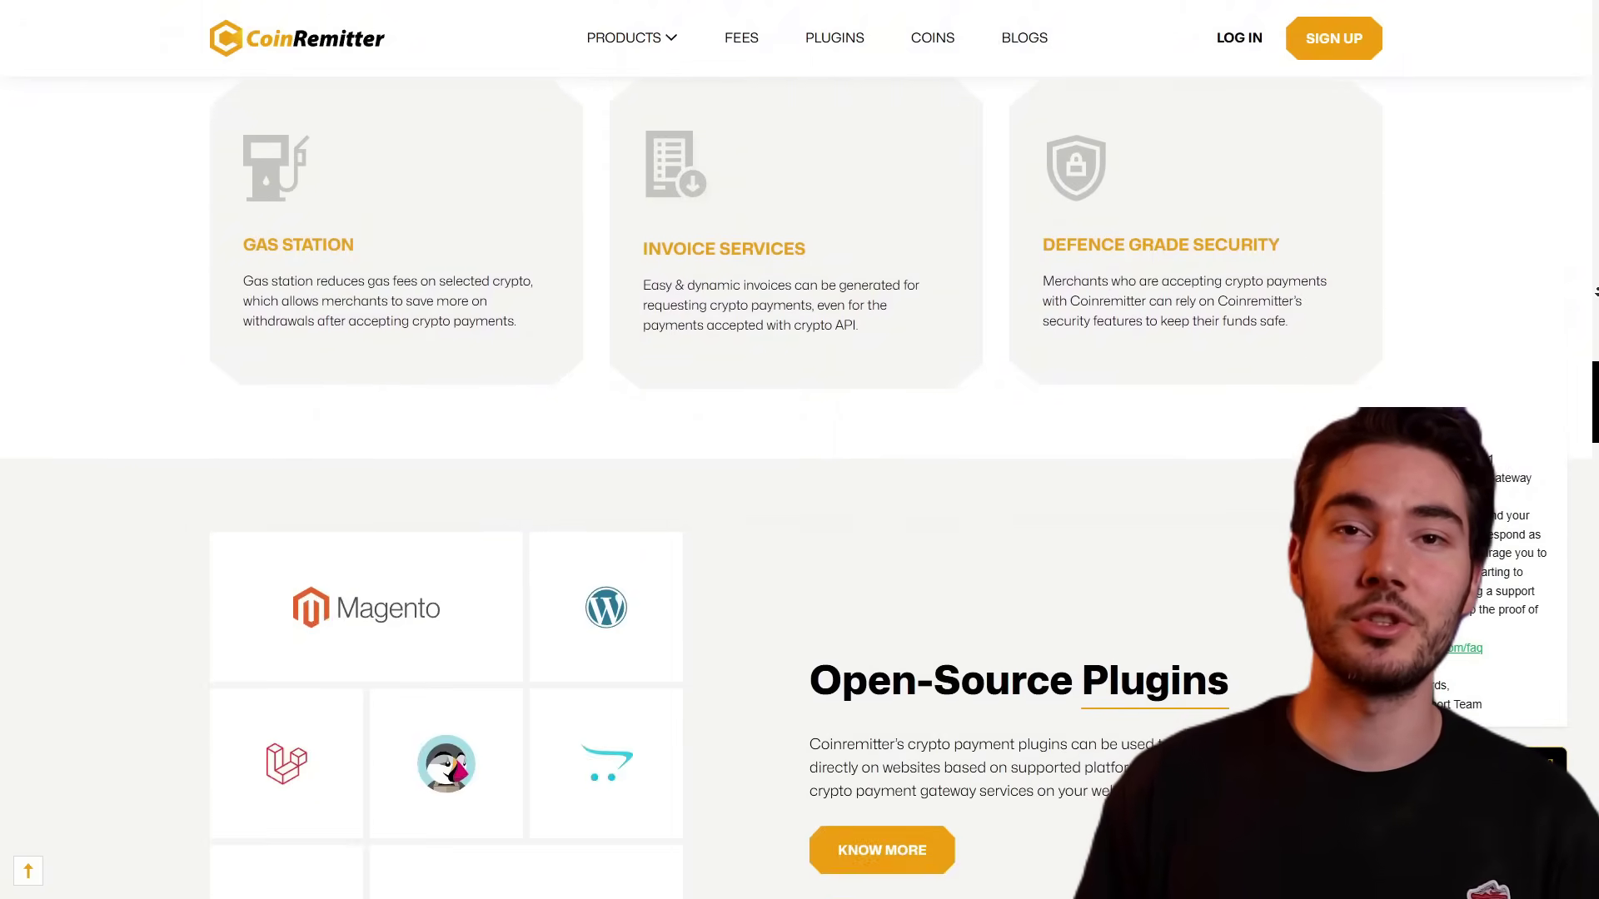
scroll(1596, 292, "down", 3)
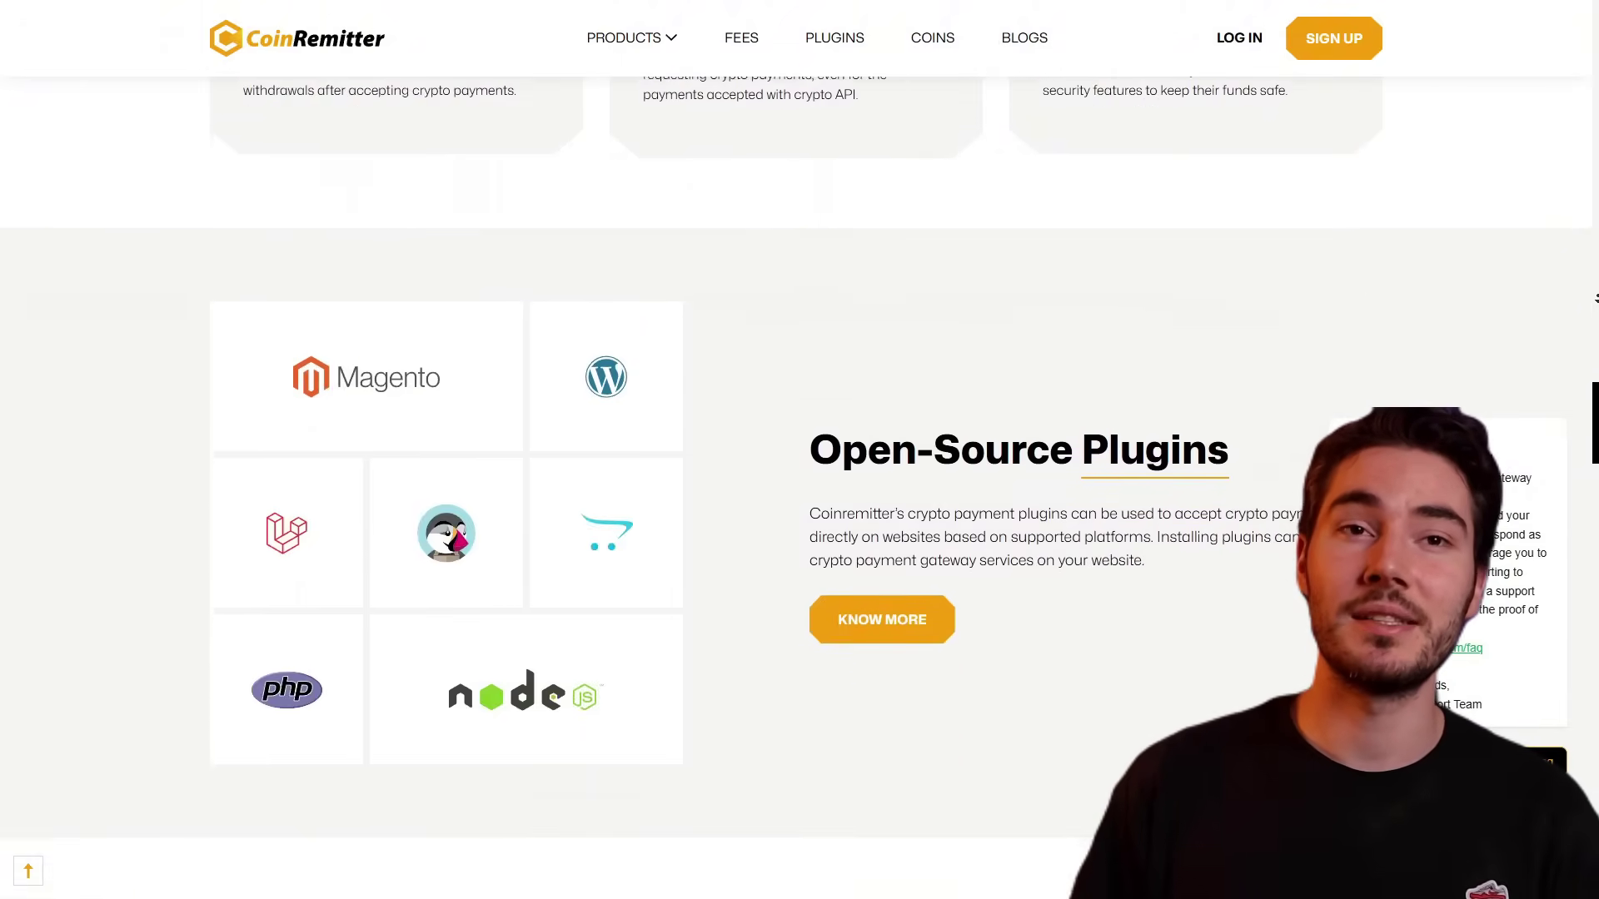
scroll(1596, 299, "down", 4)
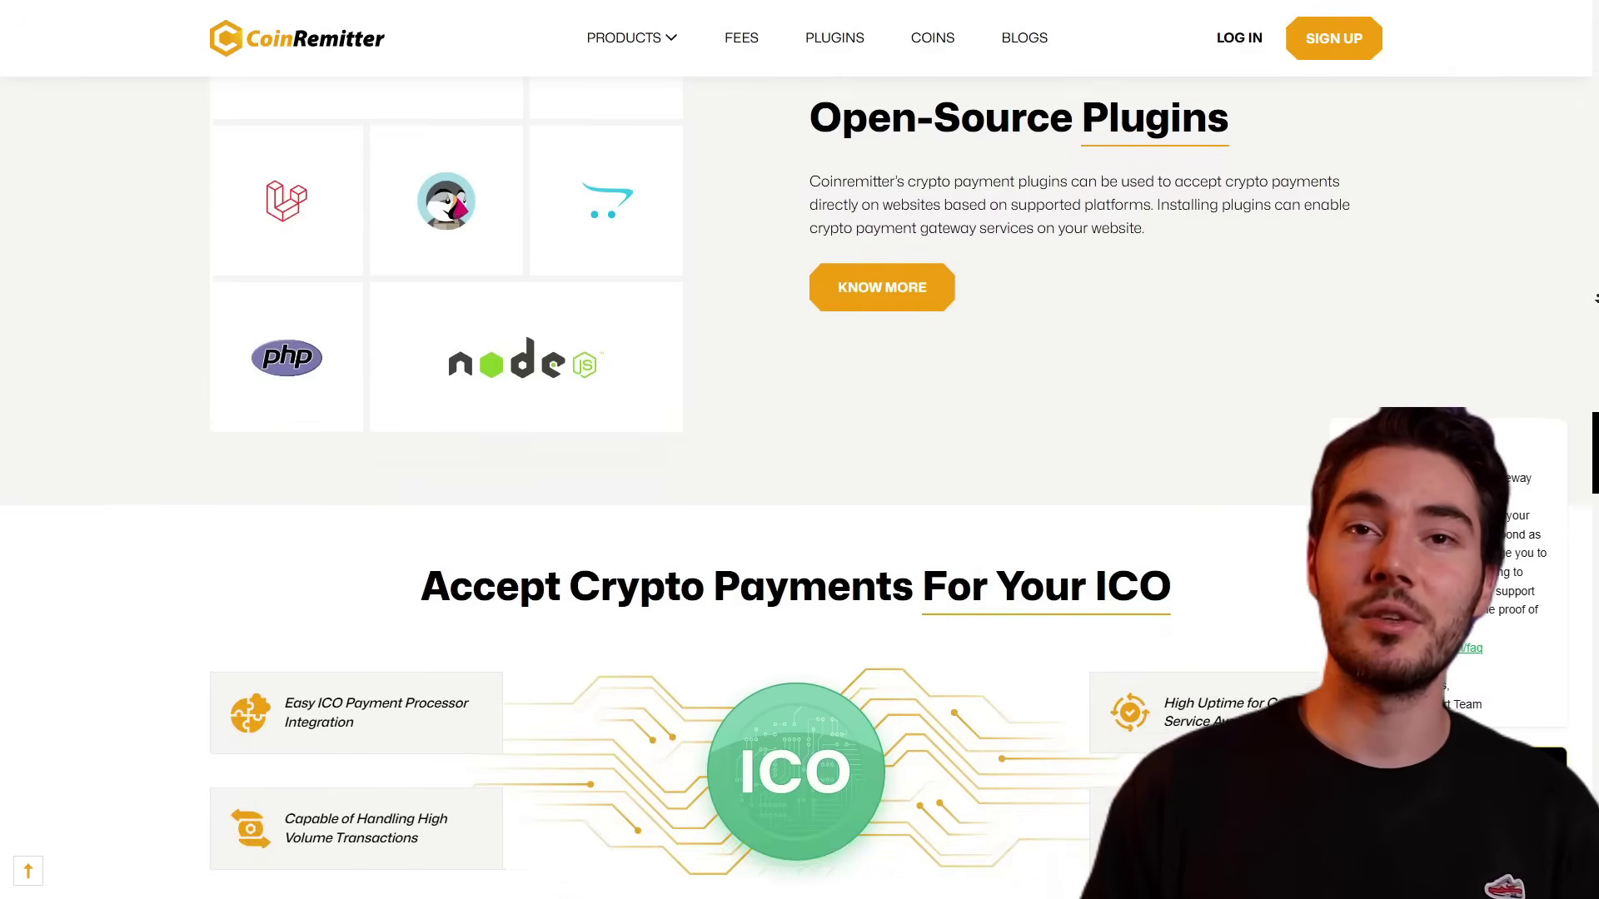
scroll(1596, 298, "down", 4)
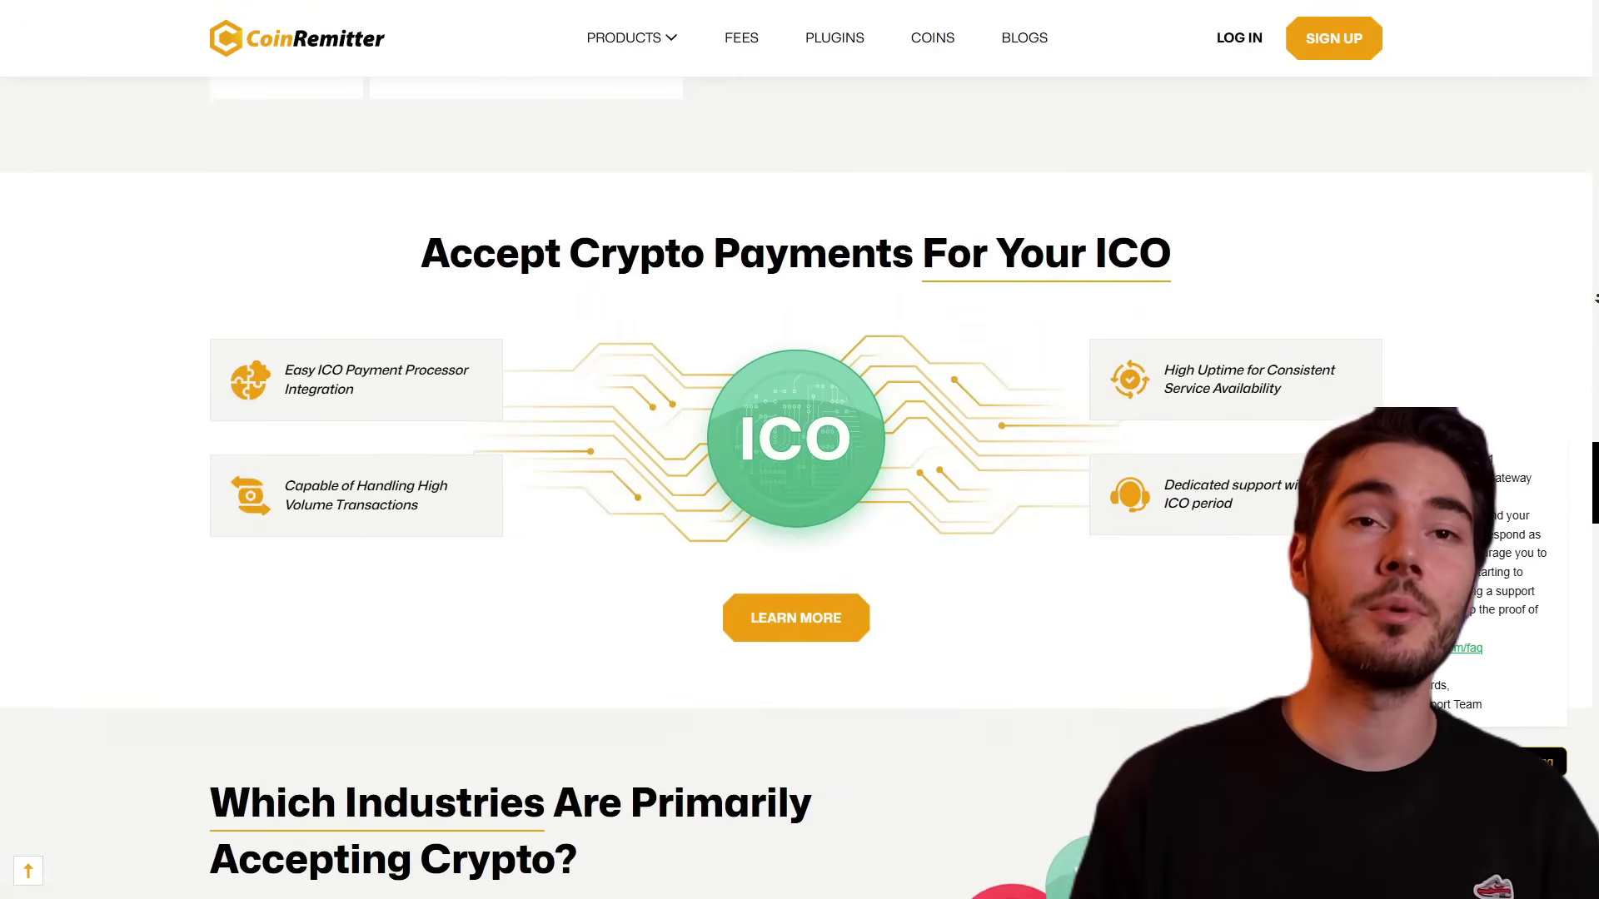
scroll(1596, 298, "down", 4)
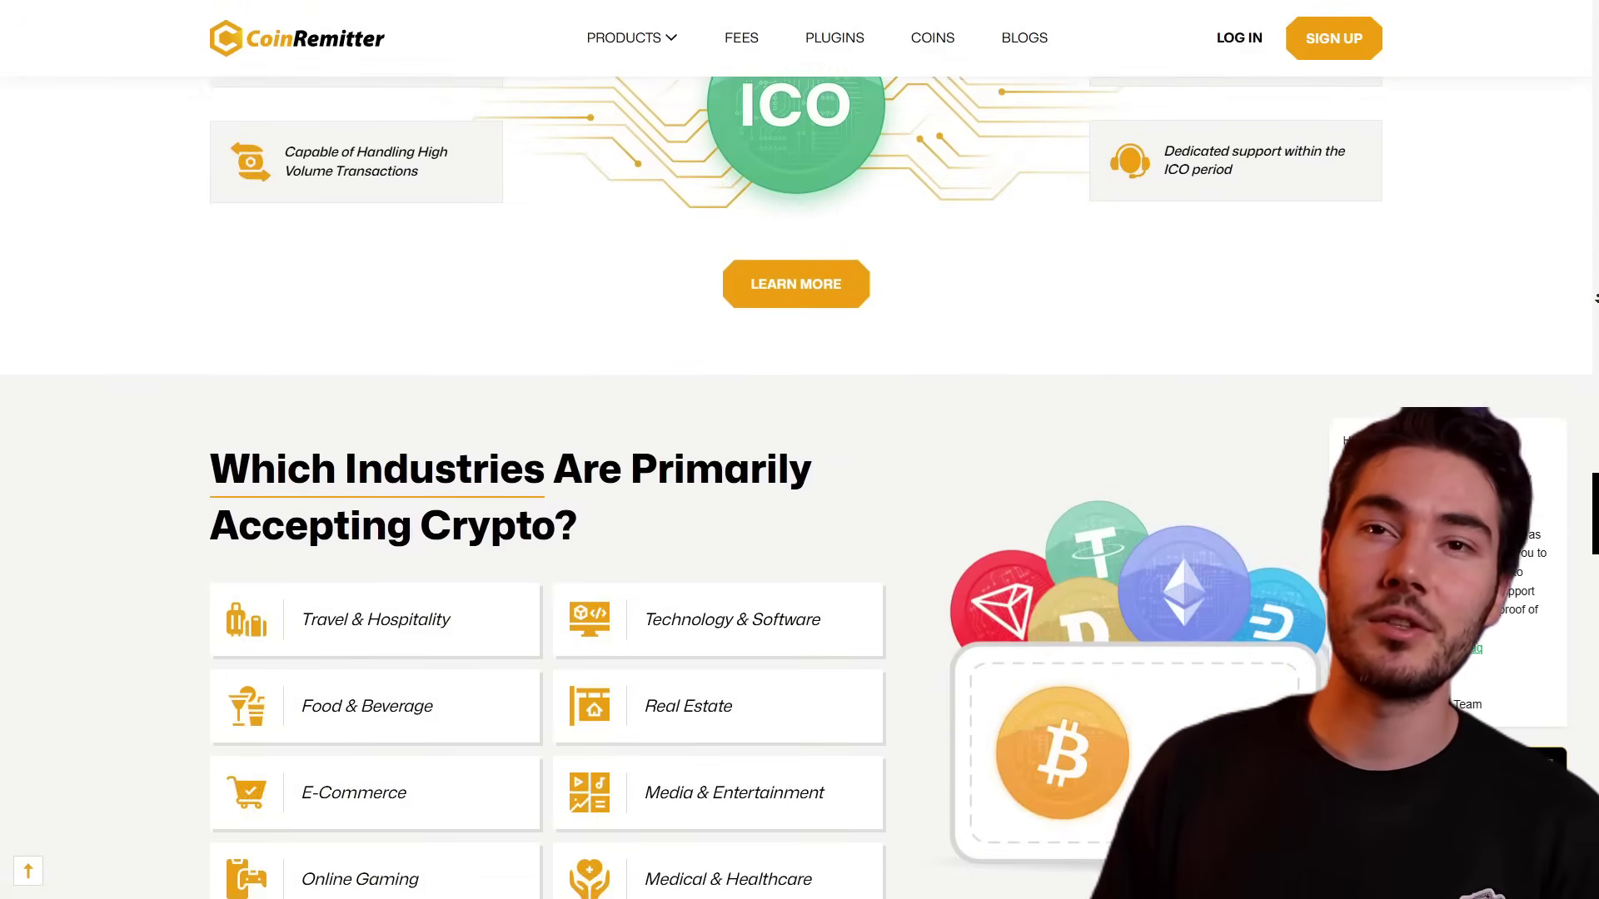
scroll(1595, 298, "down", 4)
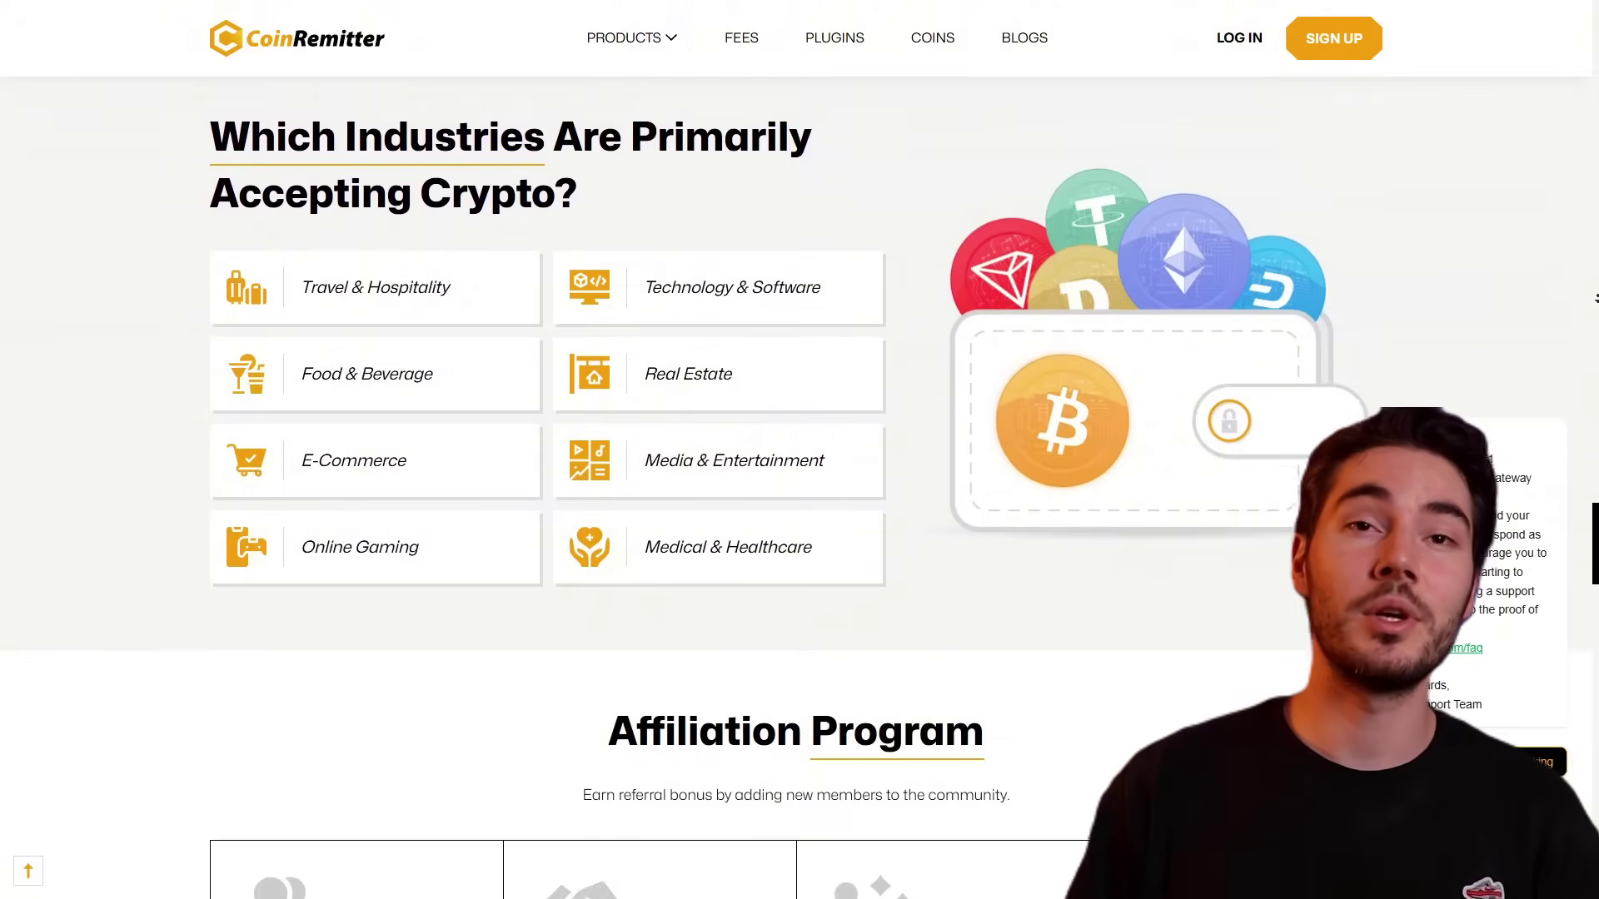
scroll(1596, 298, "down", 4)
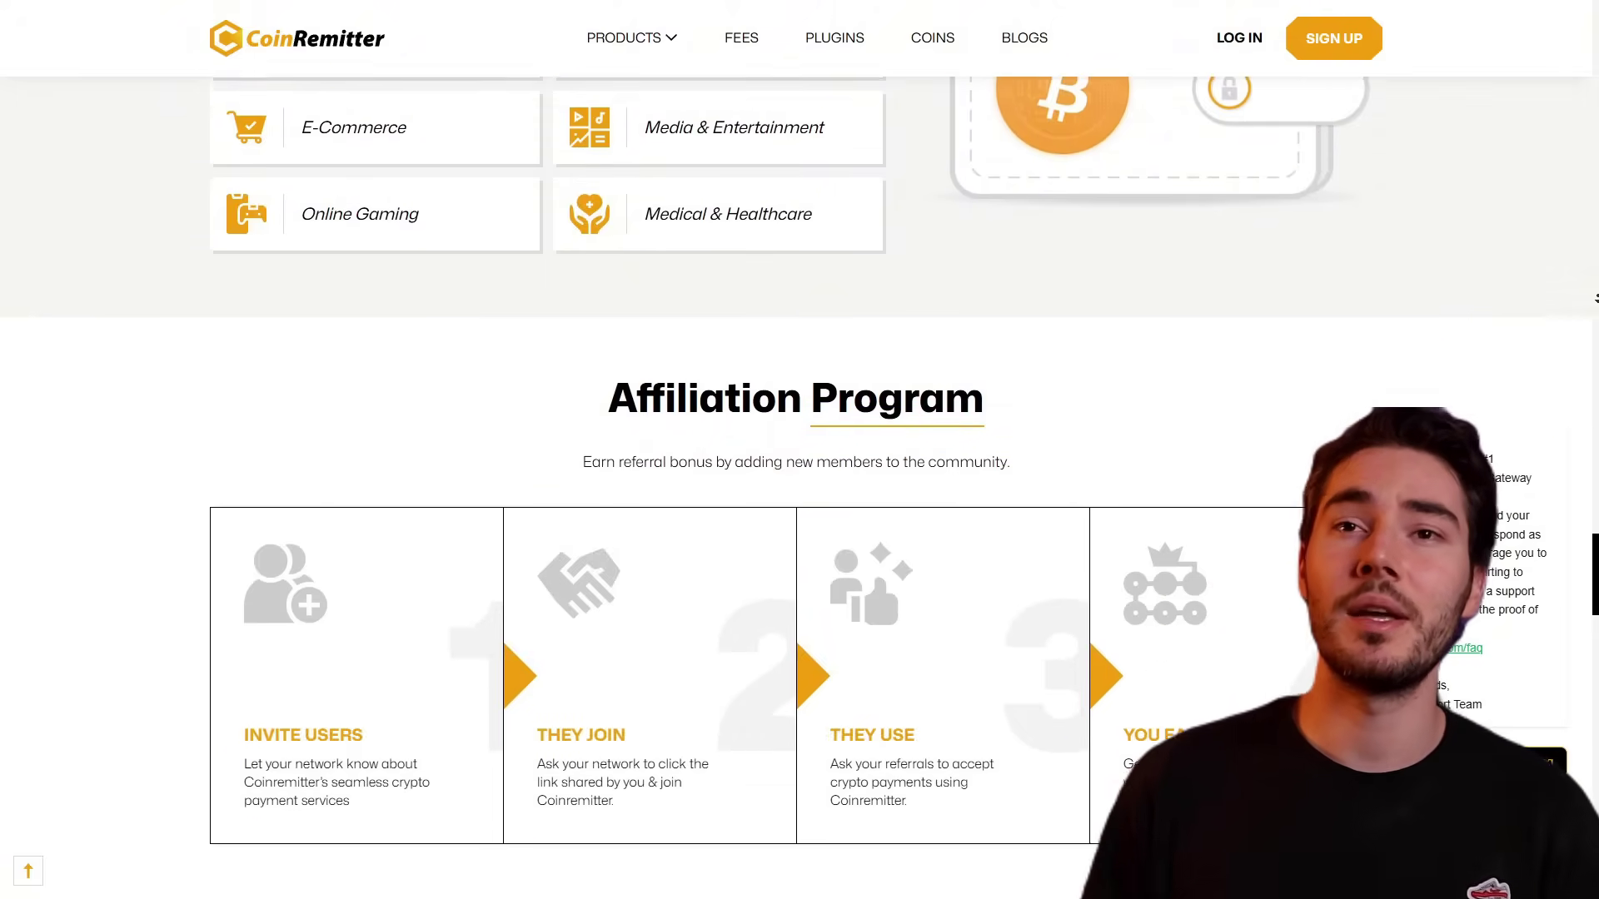
scroll(1595, 298, "down", 4)
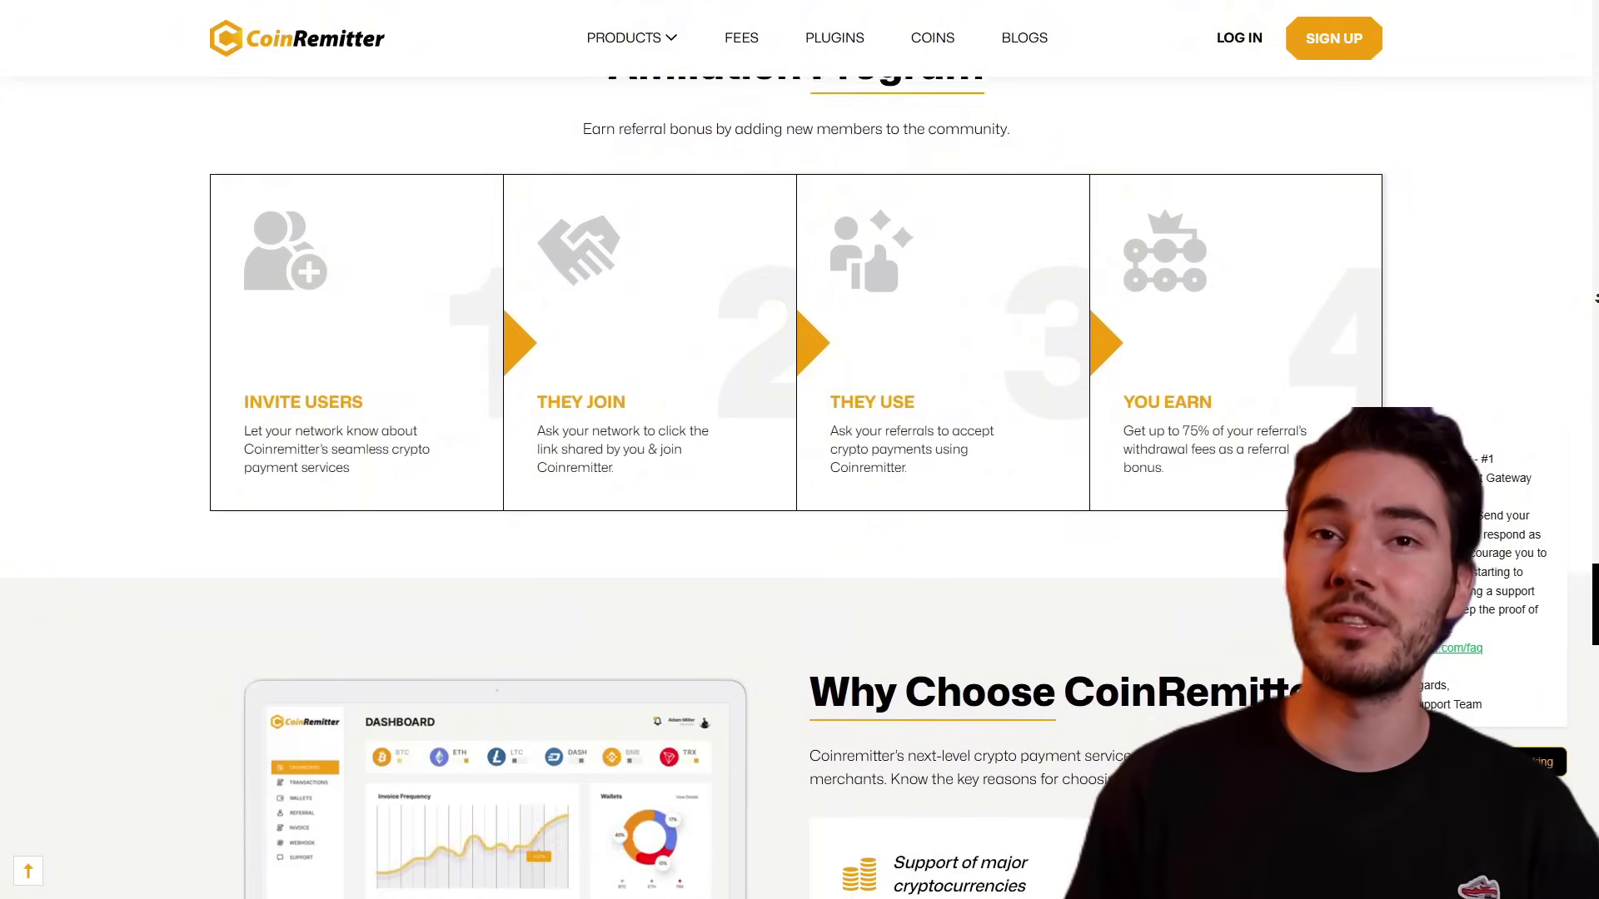
scroll(1596, 299, "down", 4)
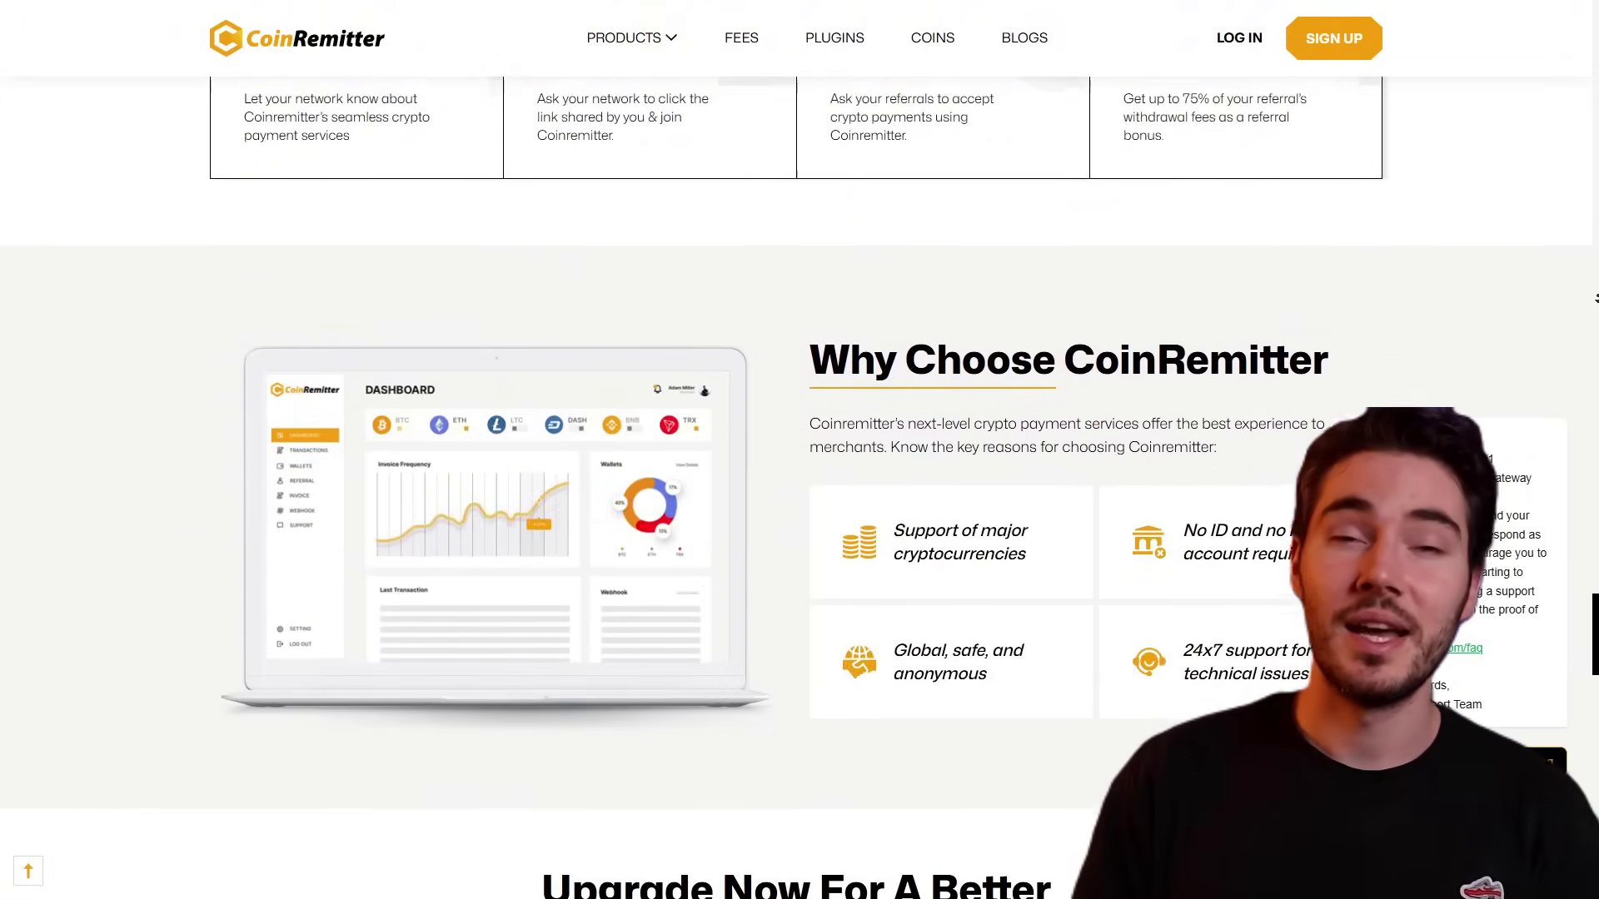
scroll(1595, 298, "down", 4)
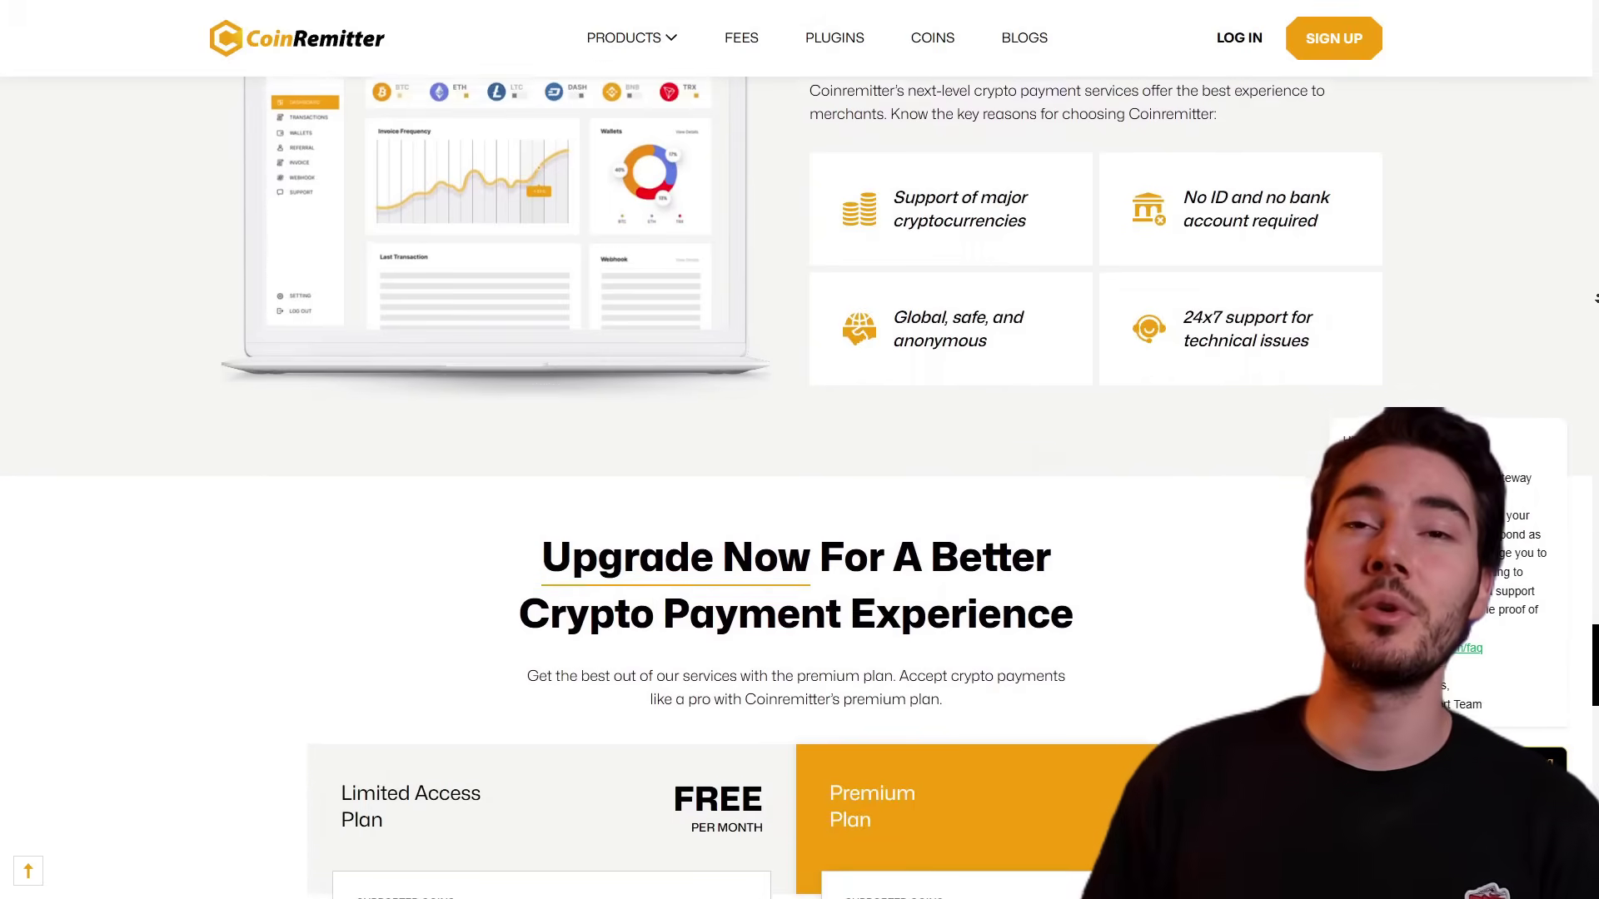
scroll(1595, 298, "down", 4)
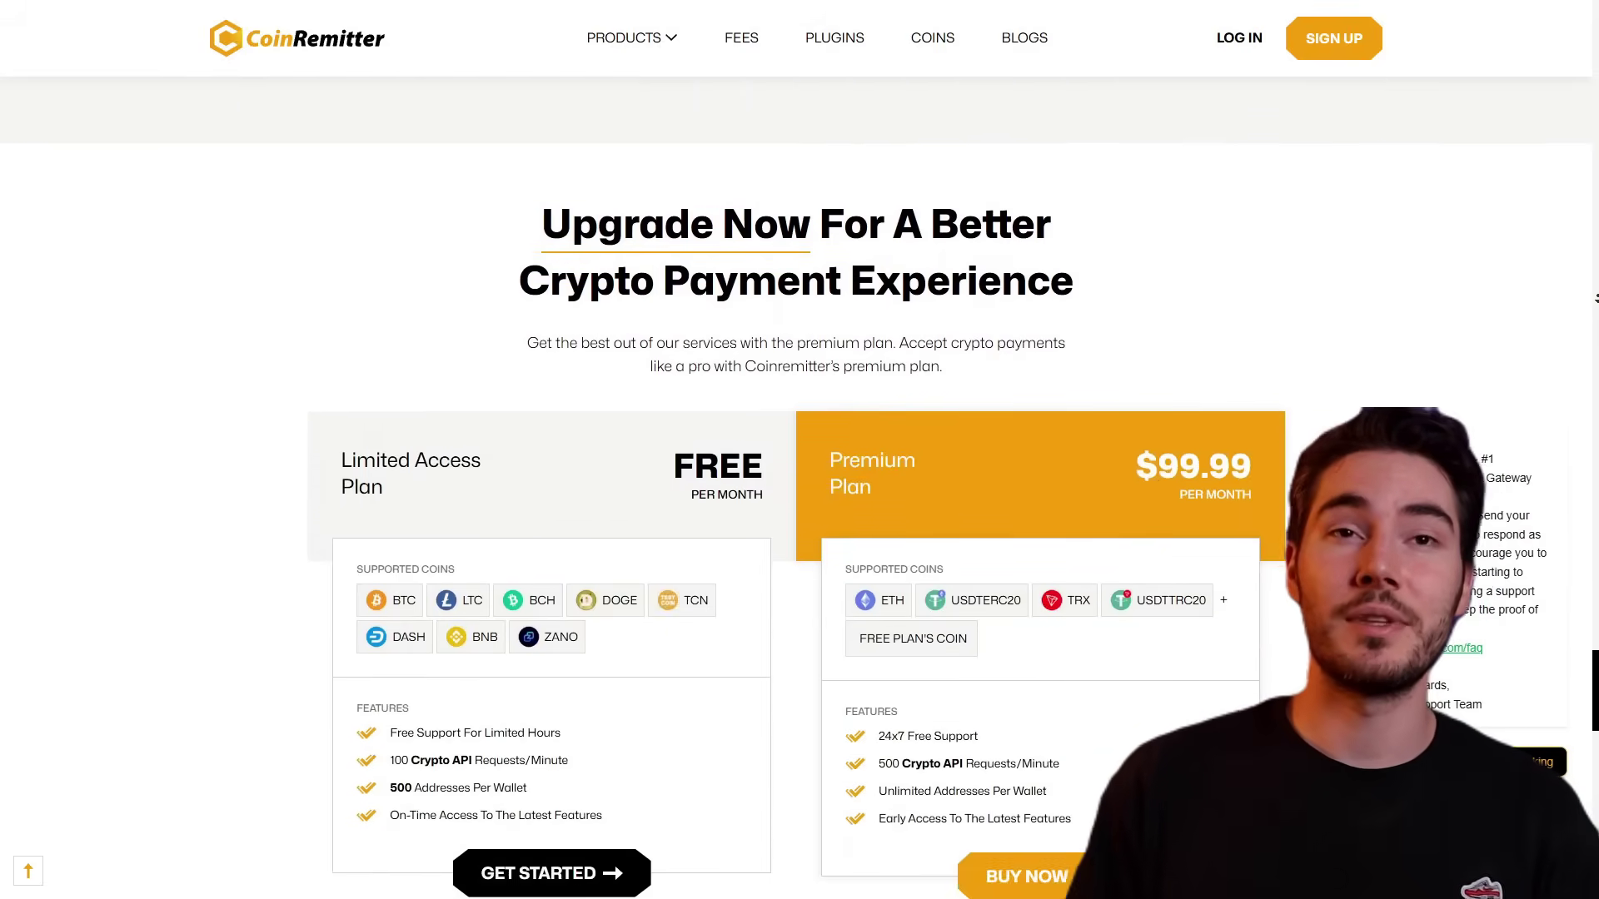
scroll(1596, 298, "down", 4)
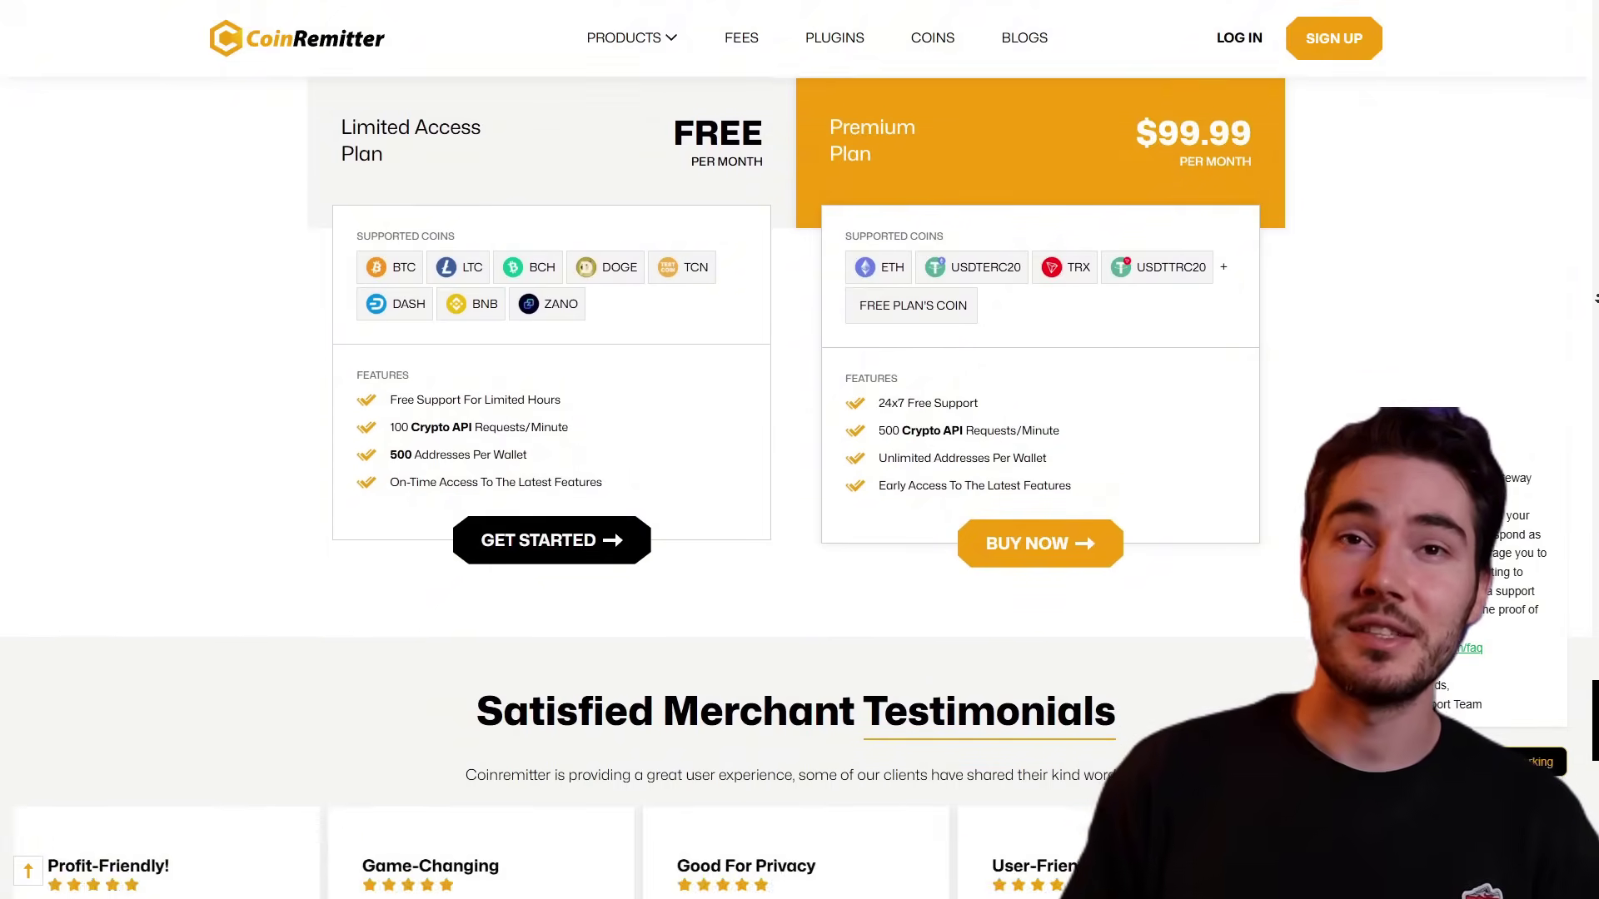
scroll(1595, 298, "down", 4)
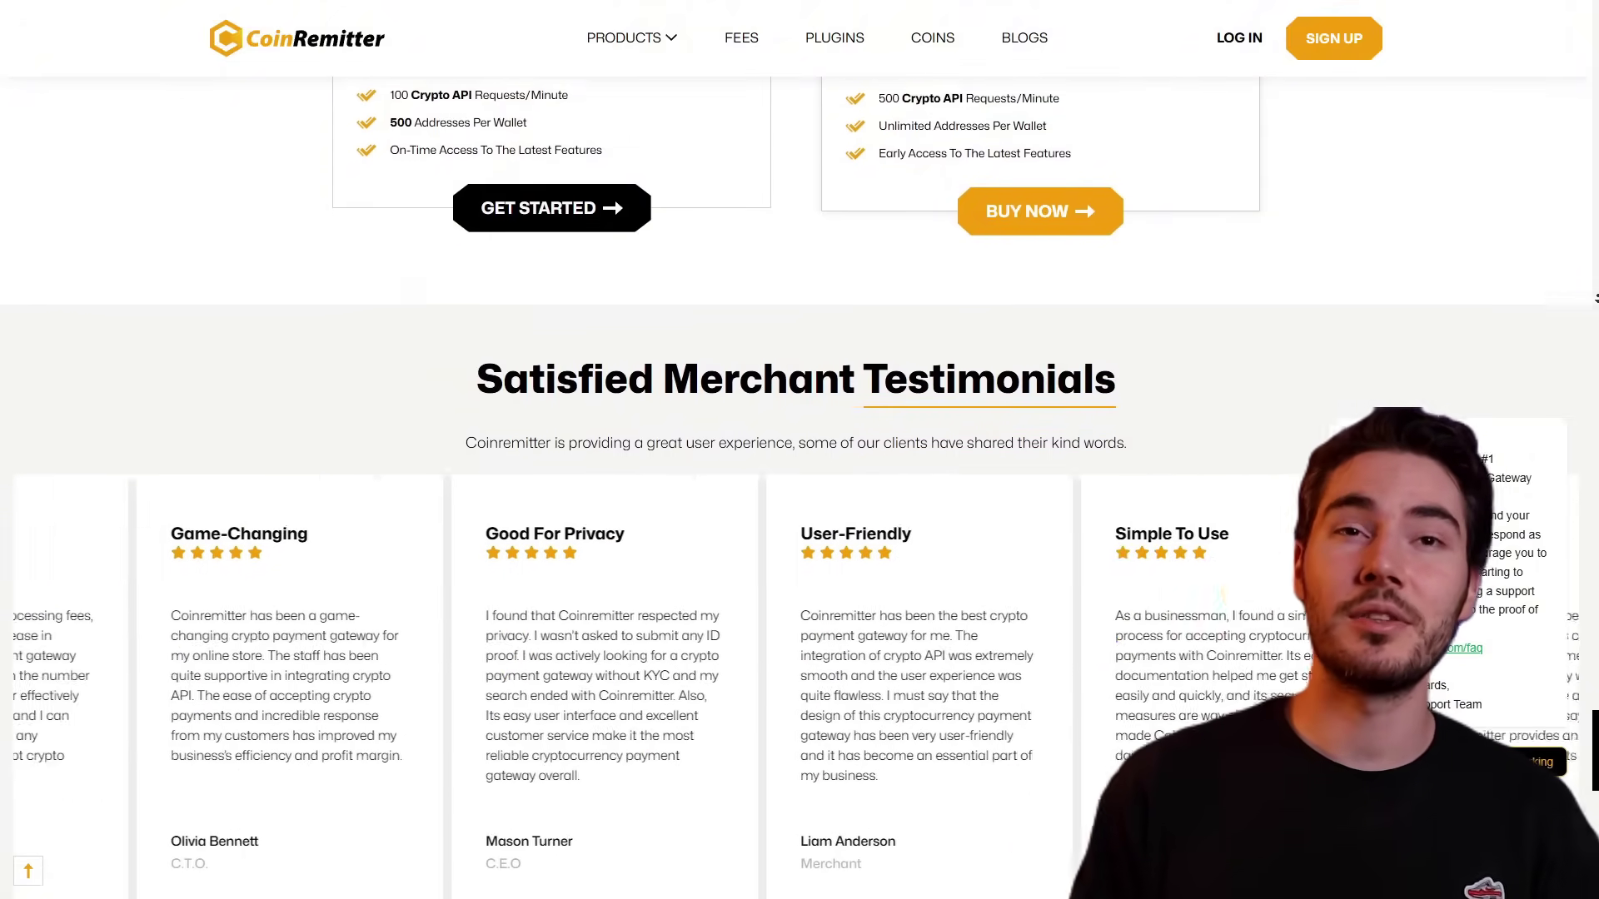
scroll(1596, 298, "down", 3)
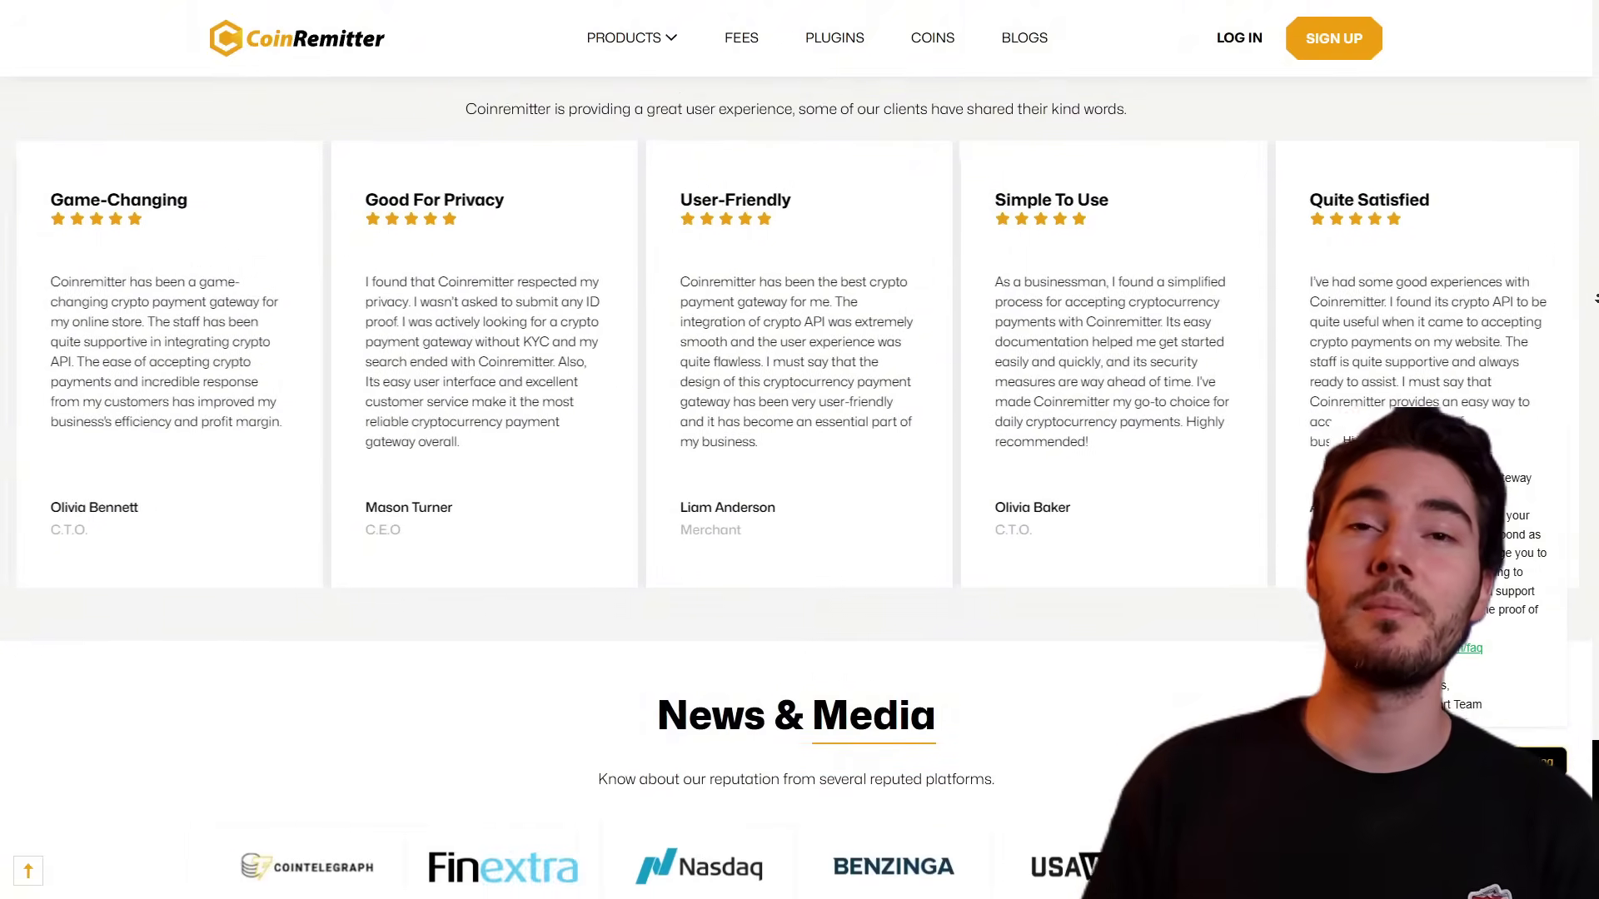